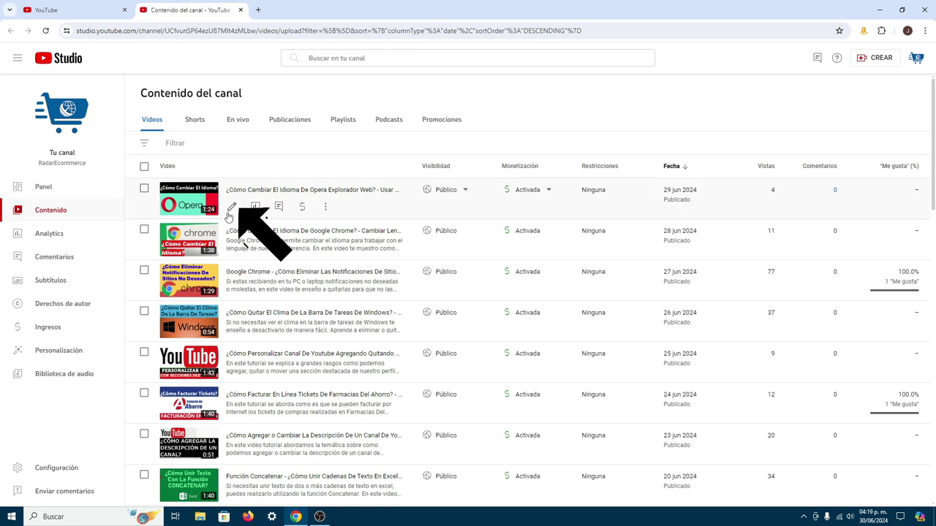
Open the subtitles page of the video about changing Opera's language and add Inglés as a subtitle language
click(231, 210)
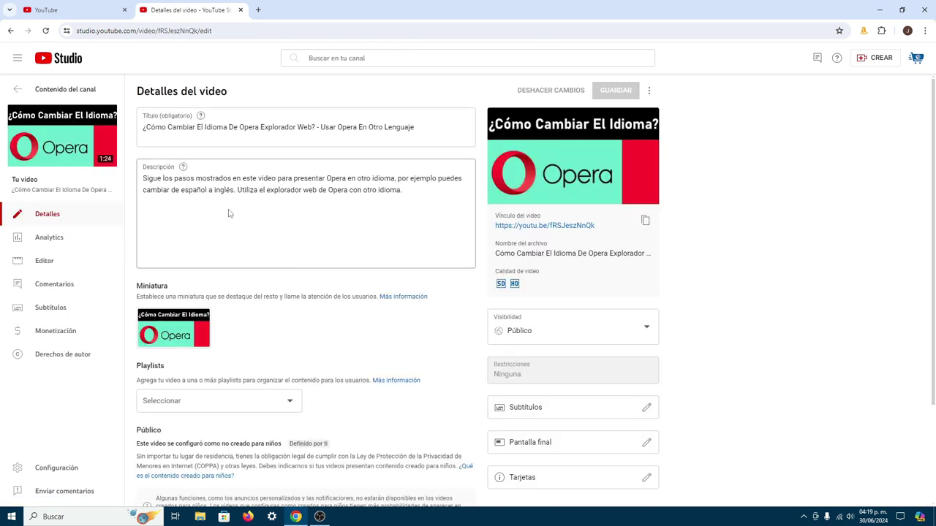
click(63, 313)
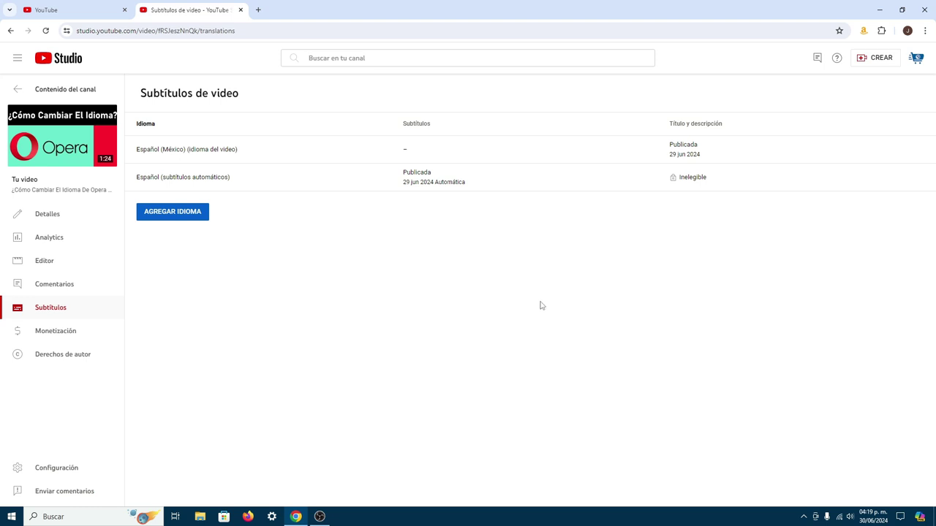
click(174, 219)
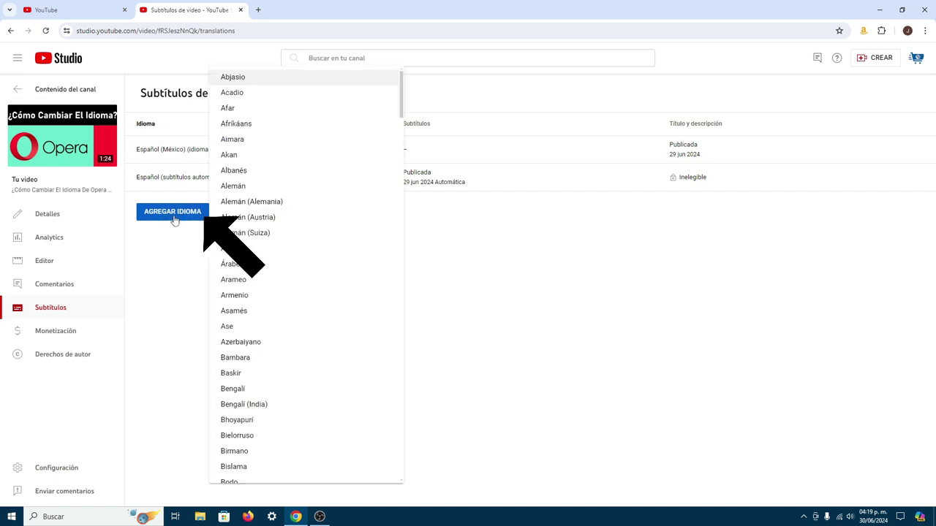
scroll(361, 189, down, 10)
scroll(364, 188, down, 10)
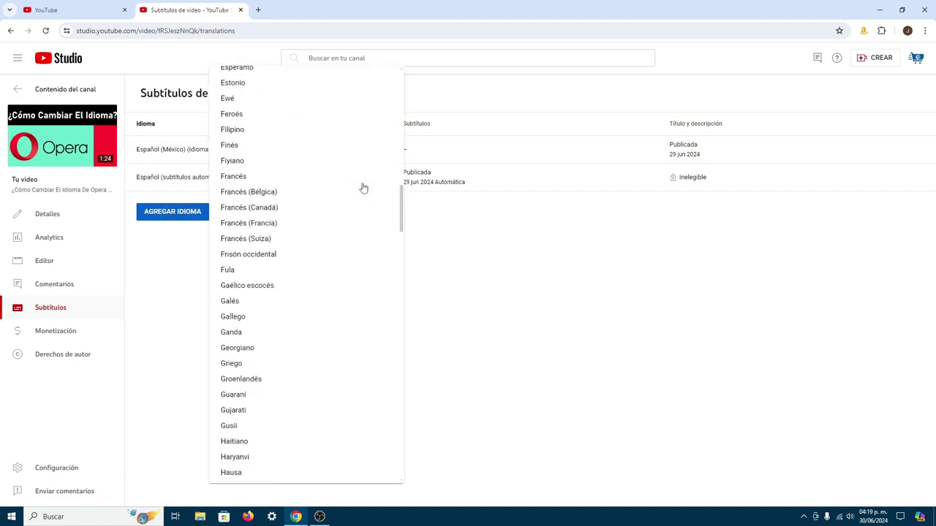
scroll(292, 242, down, 1)
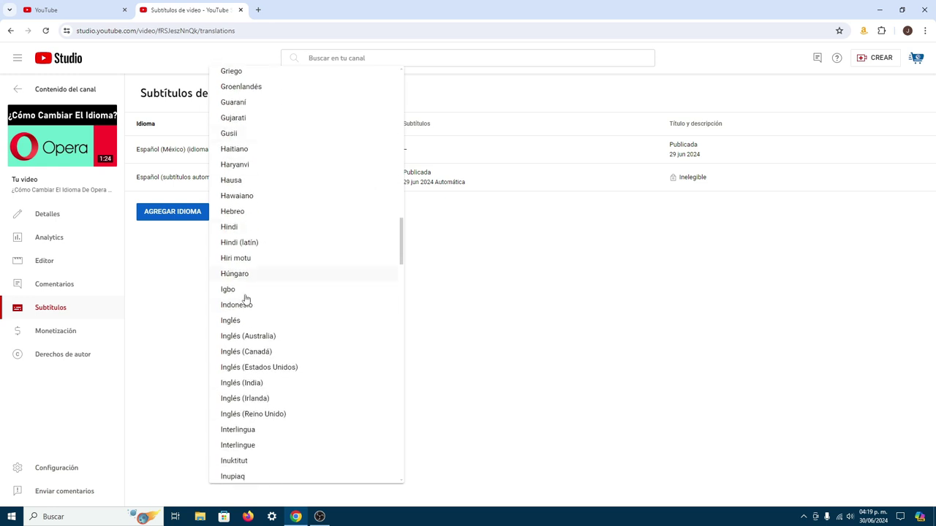
click(237, 326)
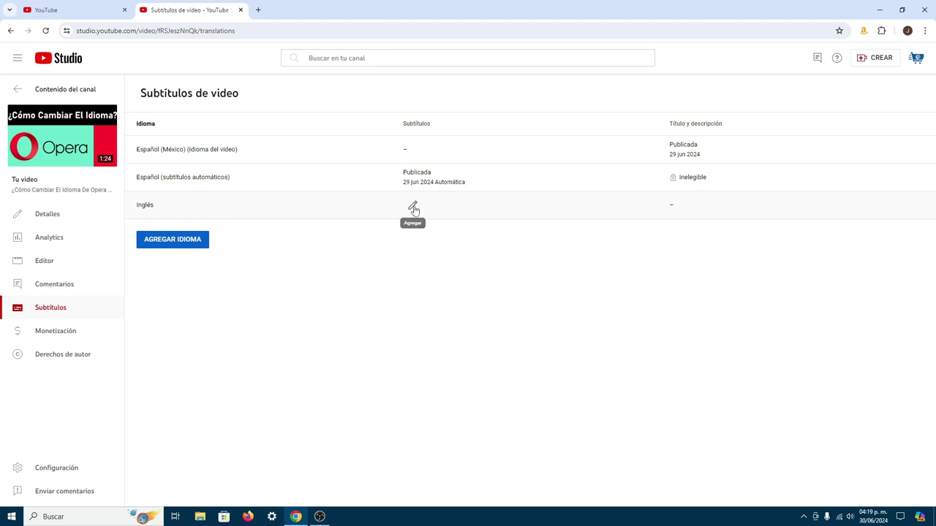
View the available methods for adding Inglés subtitles, closing the editor without choosing one
click(413, 208)
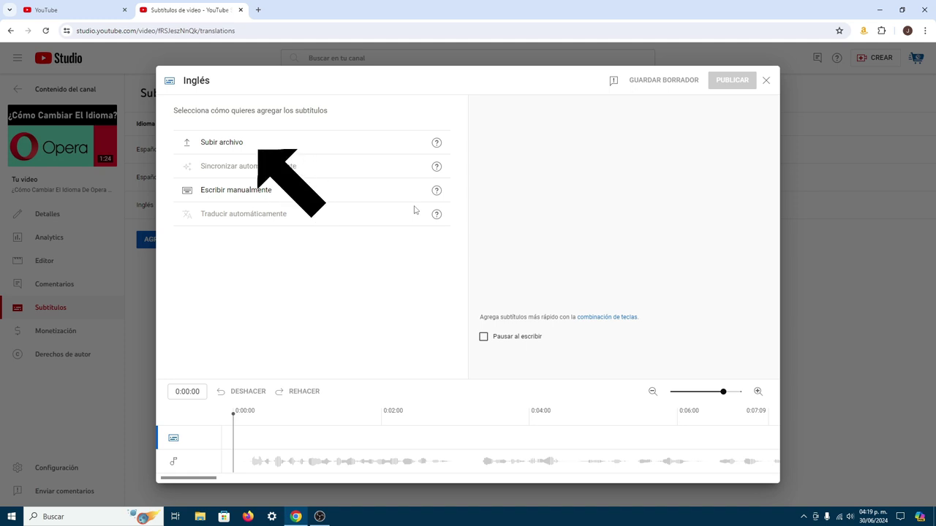
click(766, 81)
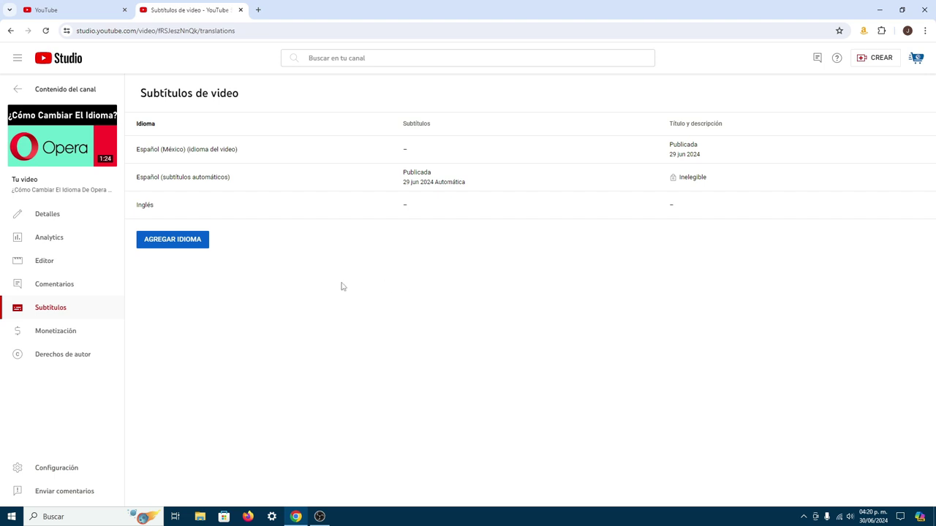
Download the automatic Spanish subtitles in .srt format
mouse_move(423, 179)
click(452, 178)
click(451, 182)
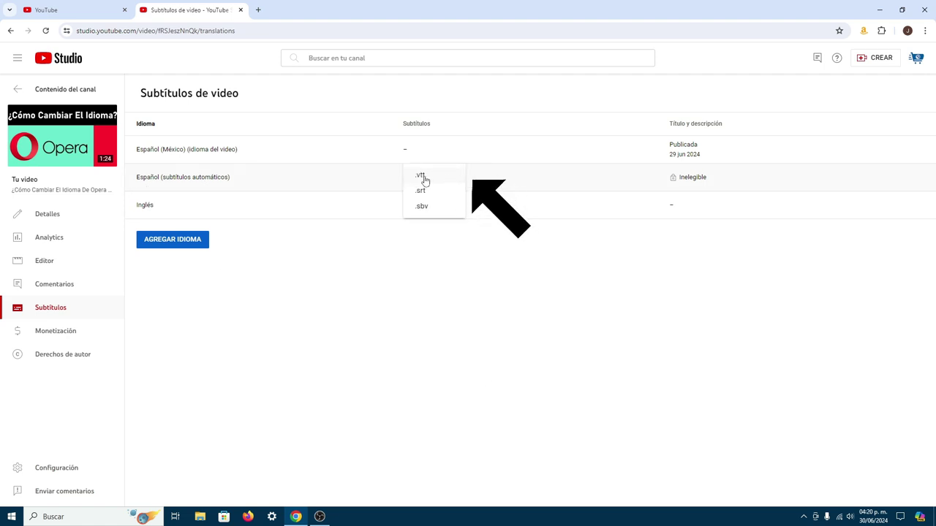
click(421, 195)
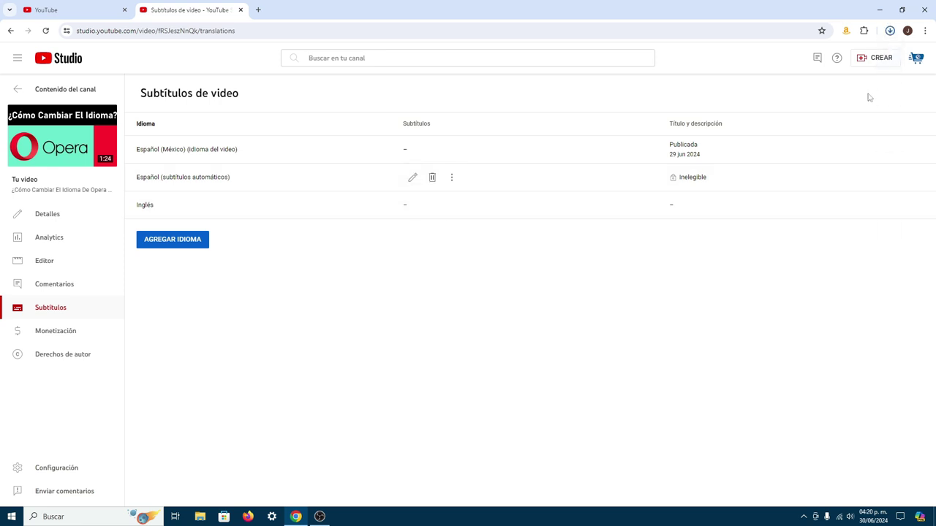
Open the downloaded captions file in Notepad, review its timings and Spanish text, and close it
click(889, 31)
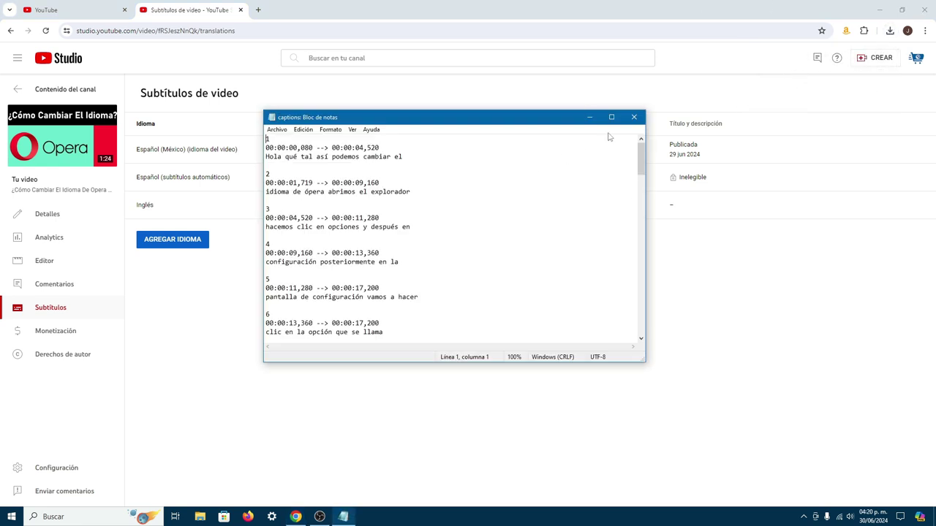
click(611, 117)
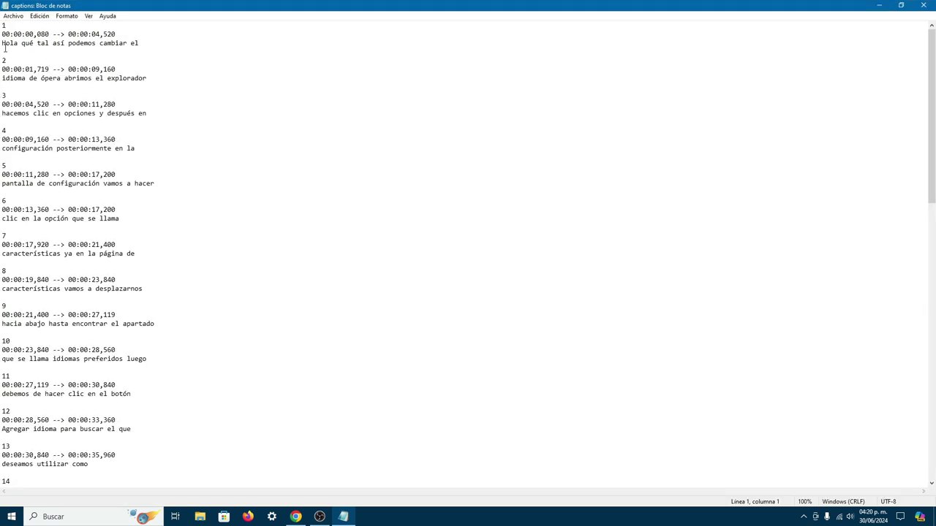
scroll(23, 202, down, 20)
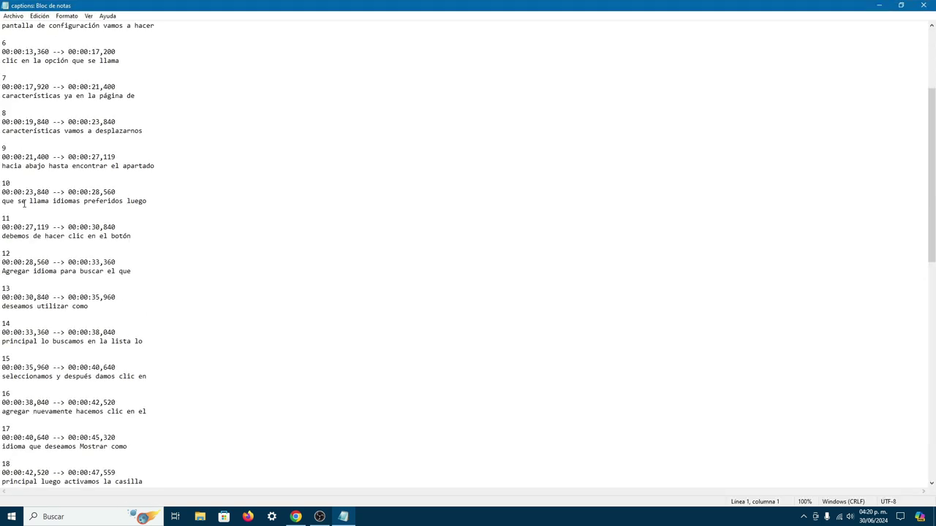
scroll(24, 203, up, 20)
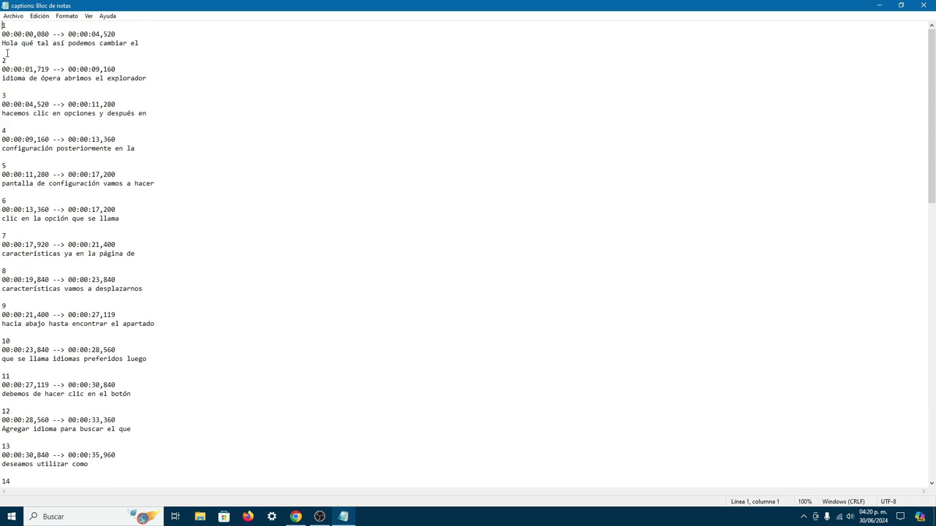
drag(3, 43, 56, 38)
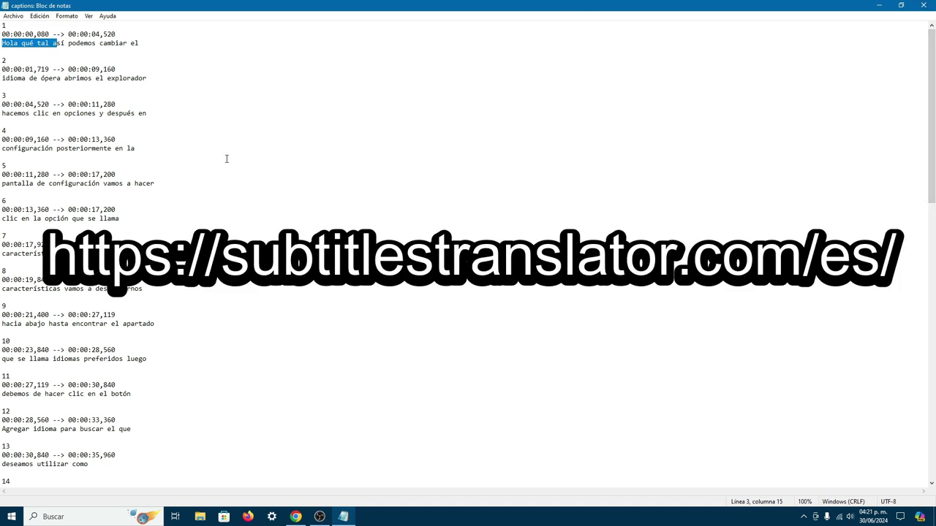
click(923, 5)
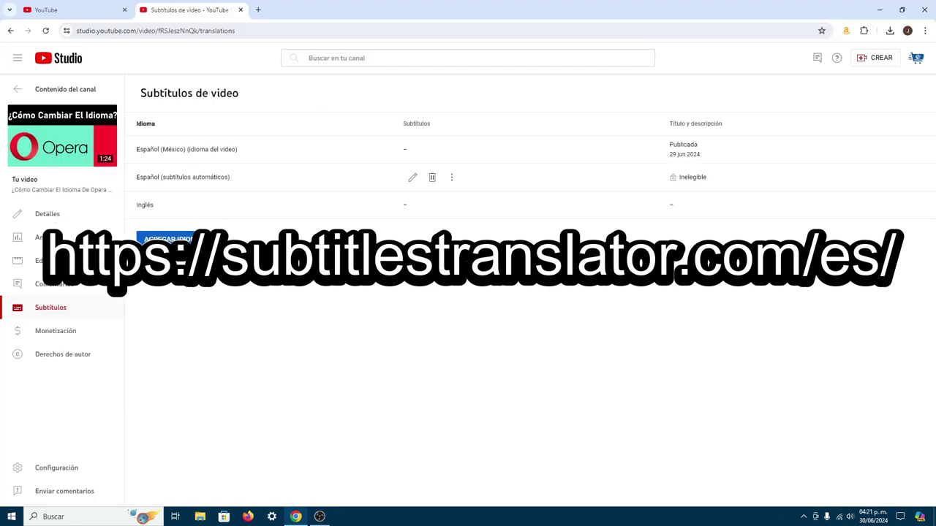
click(258, 10)
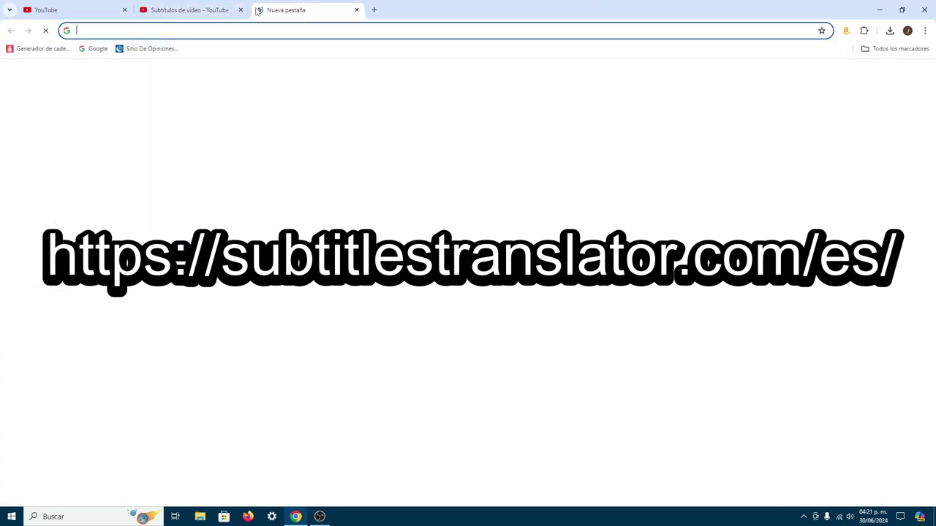
text(https://subtitlestranslator.com/es/)
key(Return)
Upload the captions .srt file from the Descargas folder and proceed to the translation stage
scroll(902, 162, down, 3)
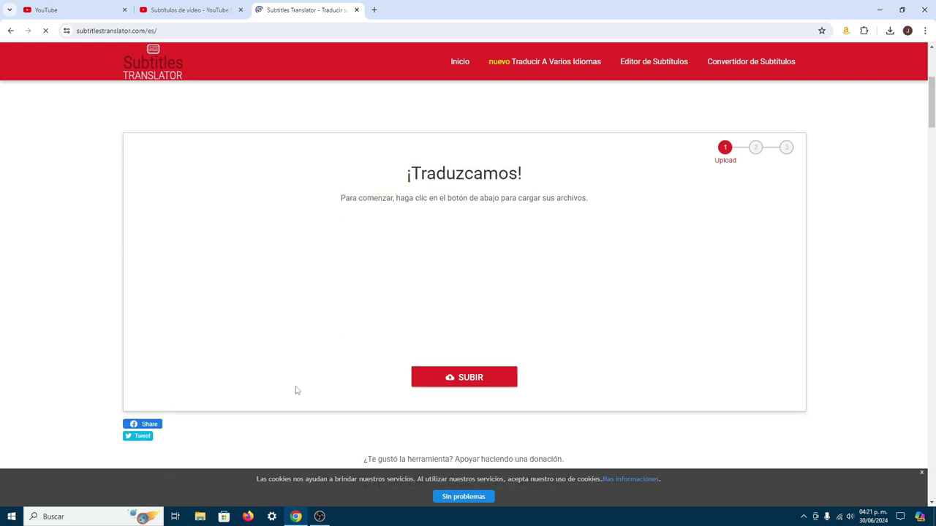
click(466, 378)
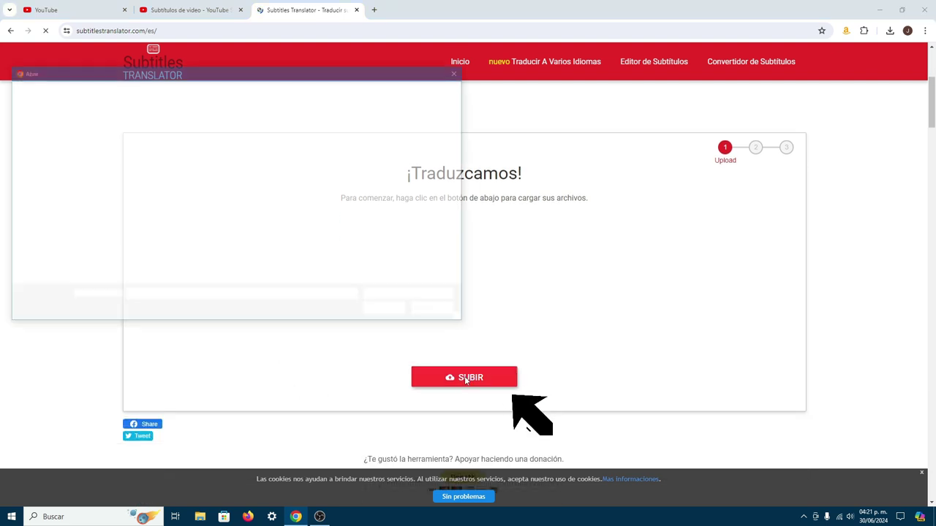
scroll(47, 190, up, 3)
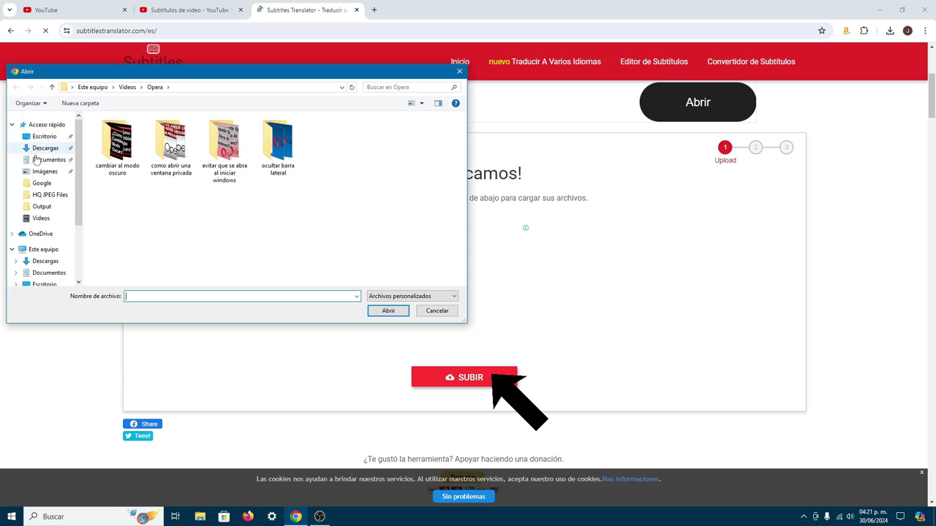
click(40, 148)
click(111, 145)
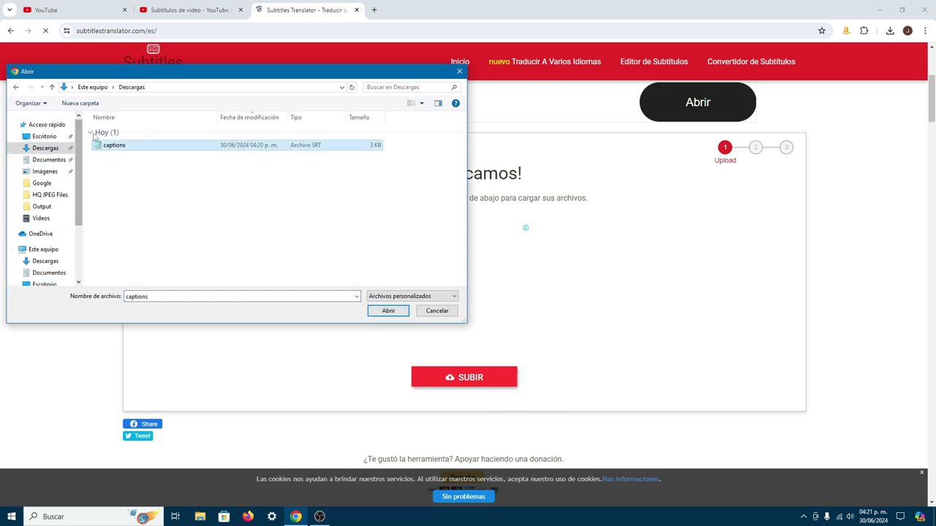
click(388, 311)
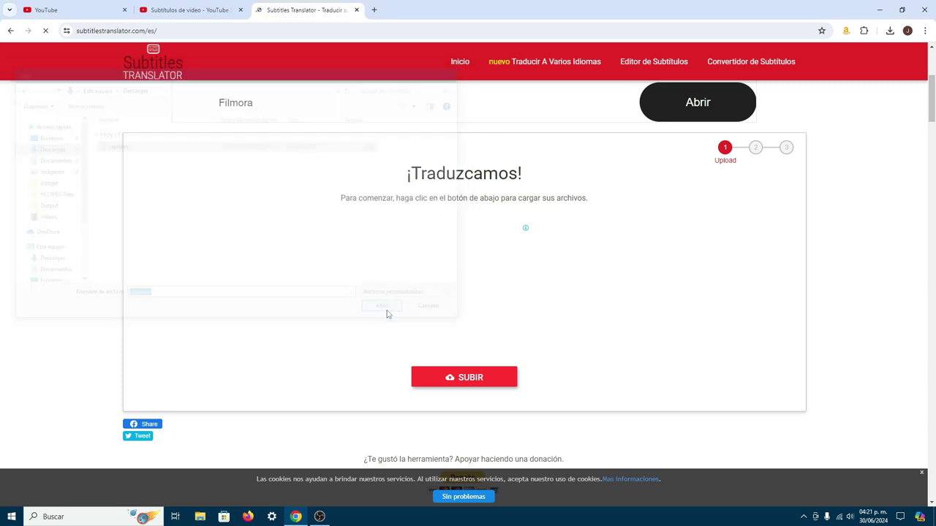
scroll(389, 314, down, 2)
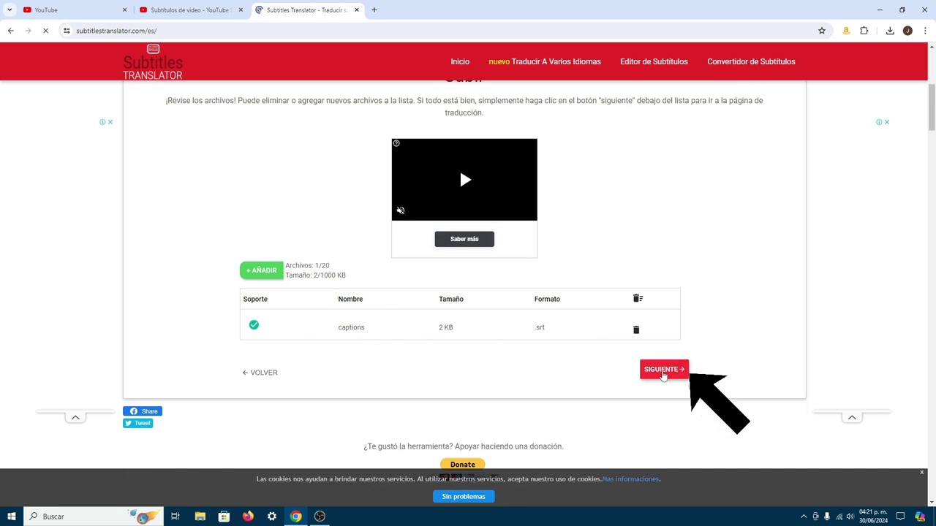
click(663, 372)
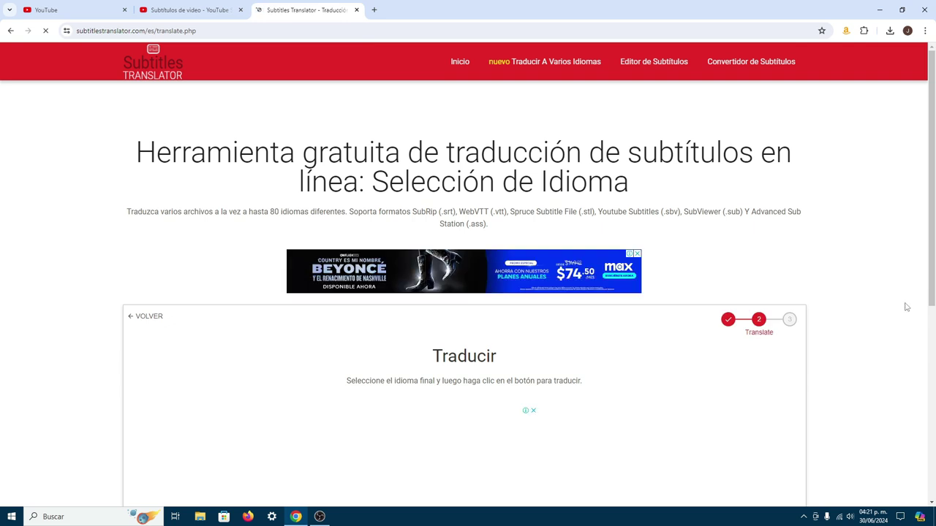
Translate the uploaded subtitles to inglés, declining to edit the translated file
scroll(905, 307, down, 2)
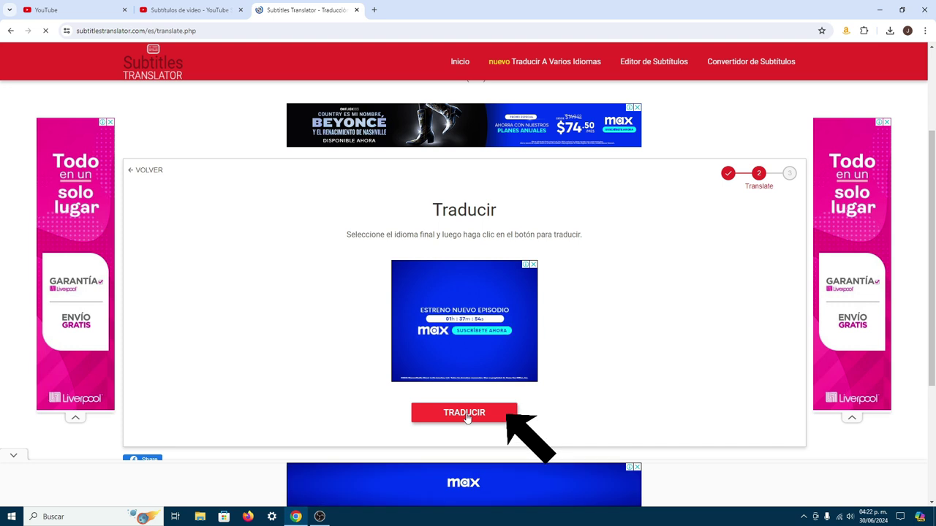
scroll(469, 365, down, 1)
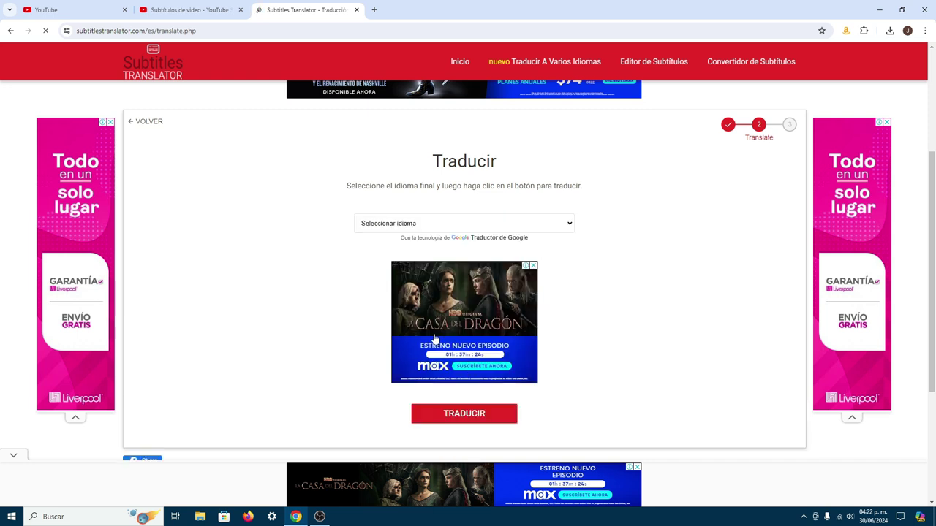
click(438, 225)
scroll(428, 268, down, 7)
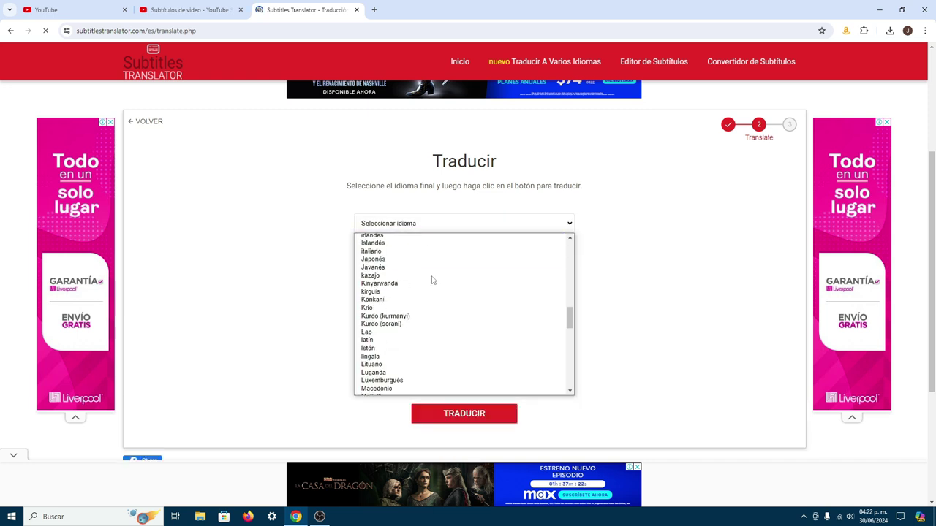
scroll(431, 278, up, 2)
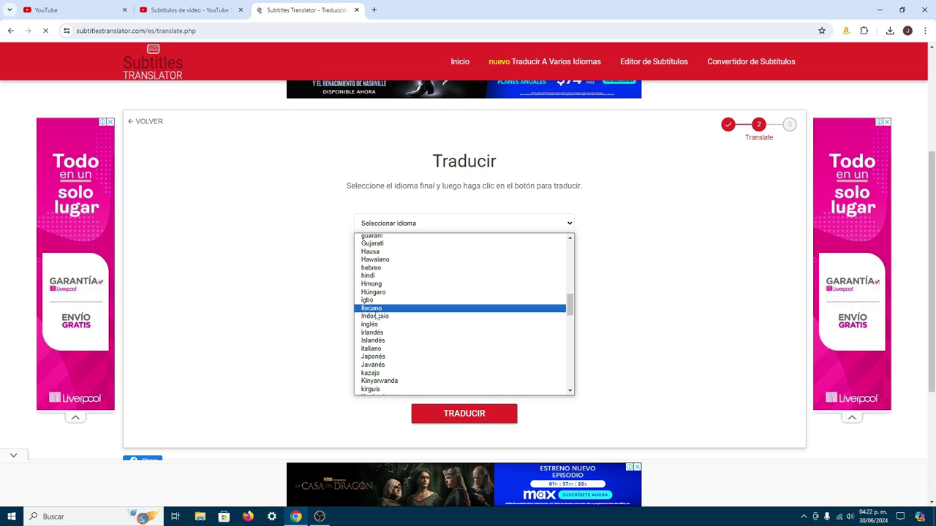
click(409, 324)
click(464, 414)
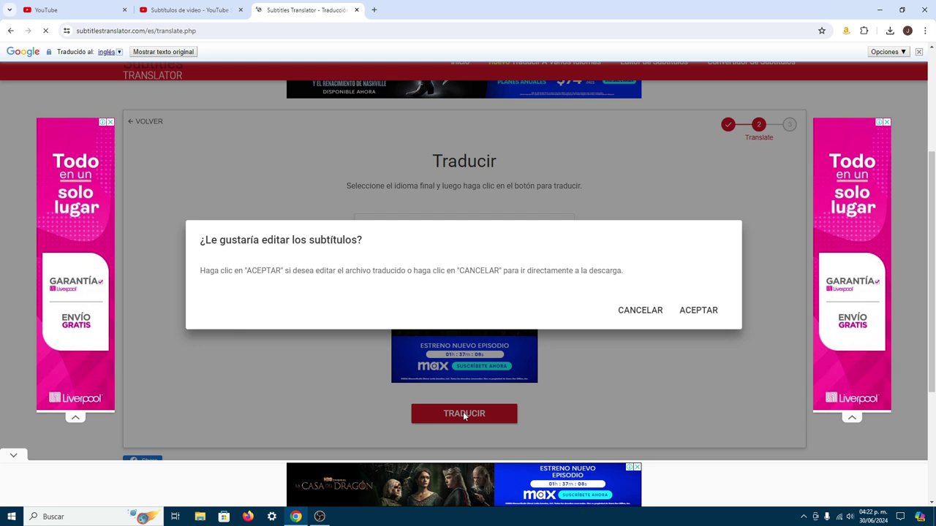
click(633, 320)
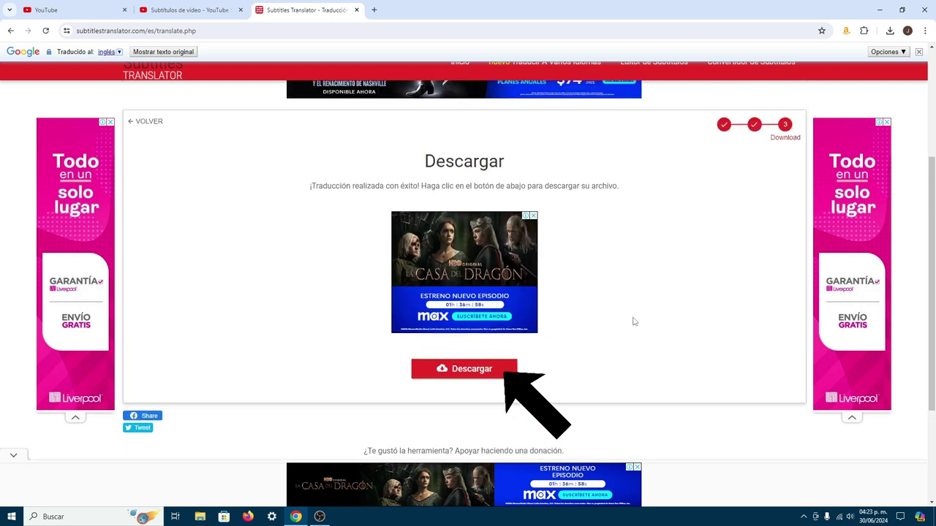
Download the translated subtitles without donating and show the downloaded zip file in its folder
click(464, 371)
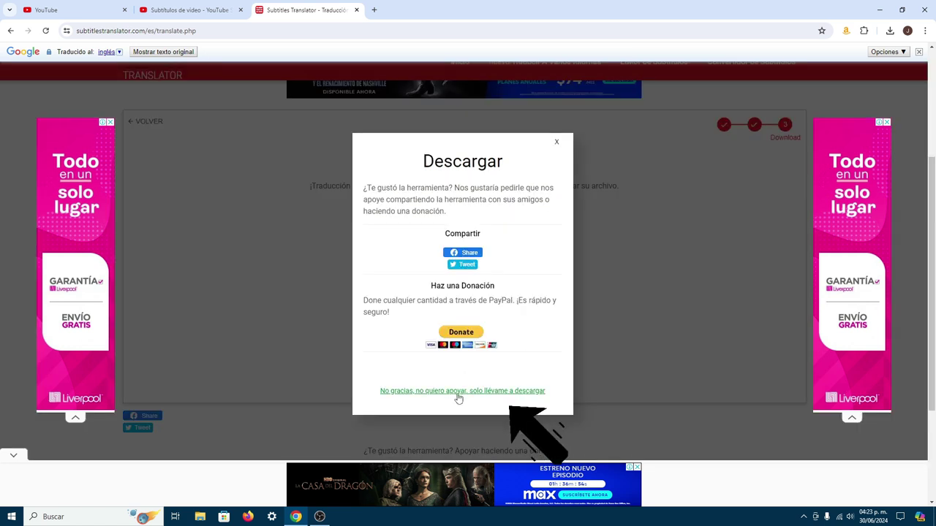
click(492, 393)
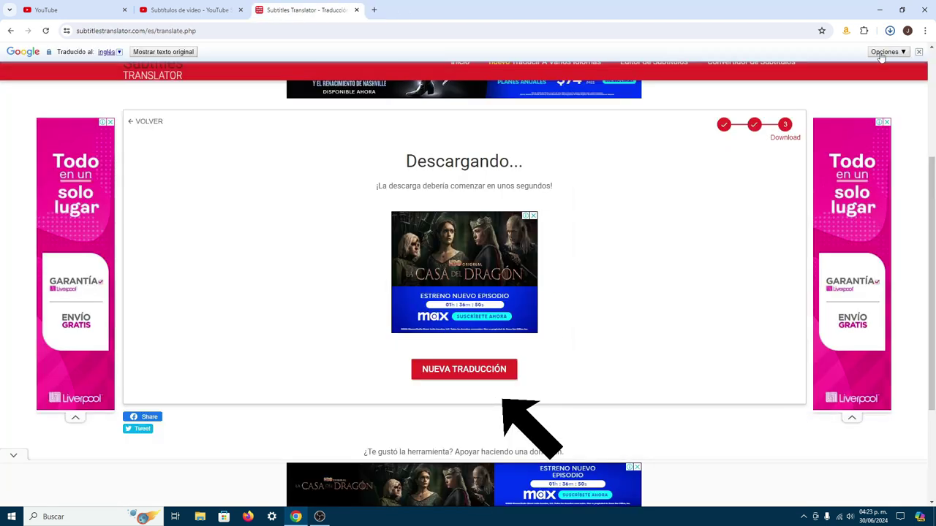
click(891, 30)
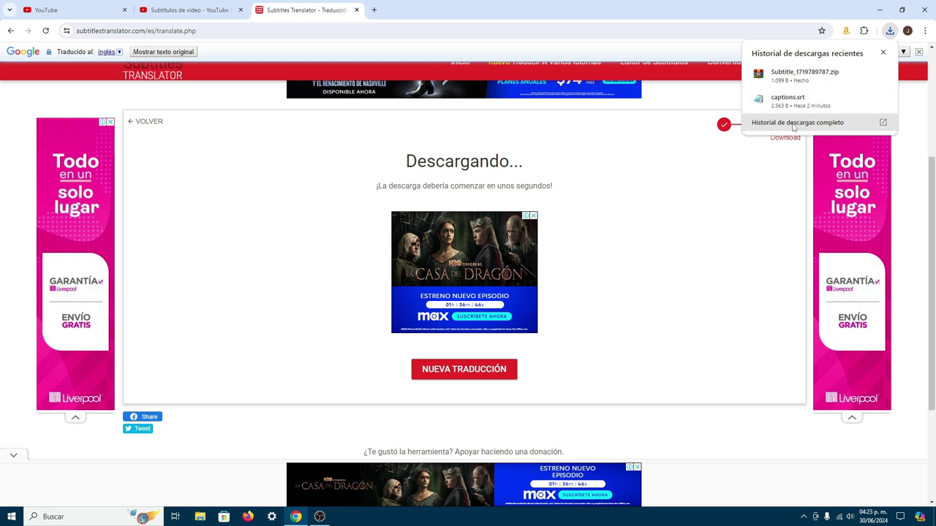
right_click(797, 92)
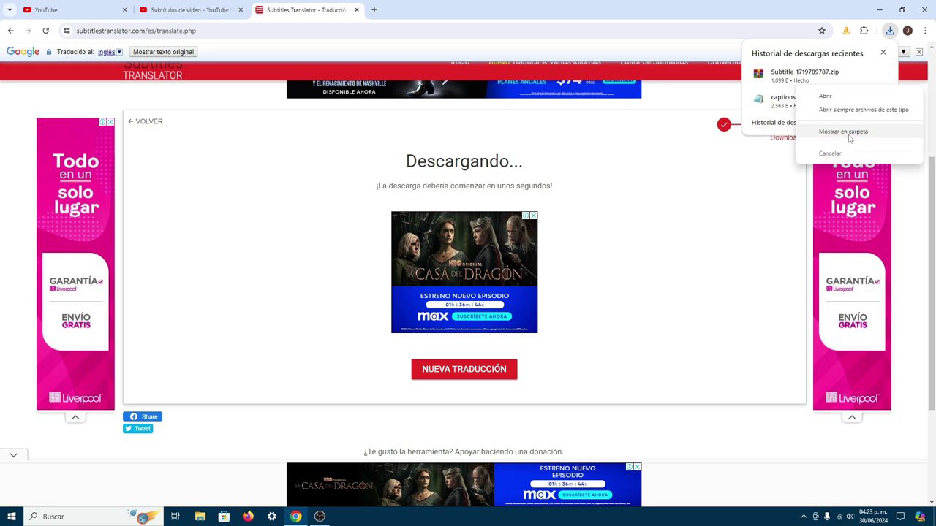
click(842, 134)
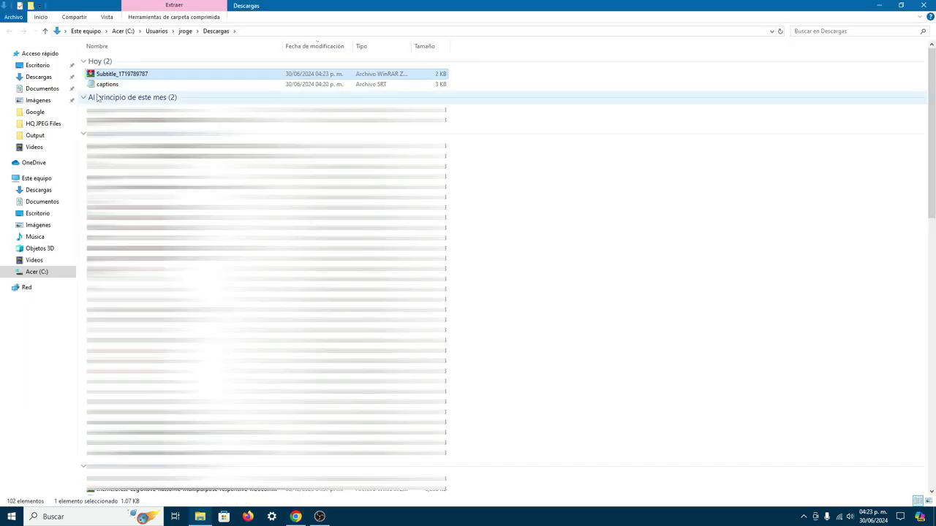
right_click(135, 75)
click(176, 123)
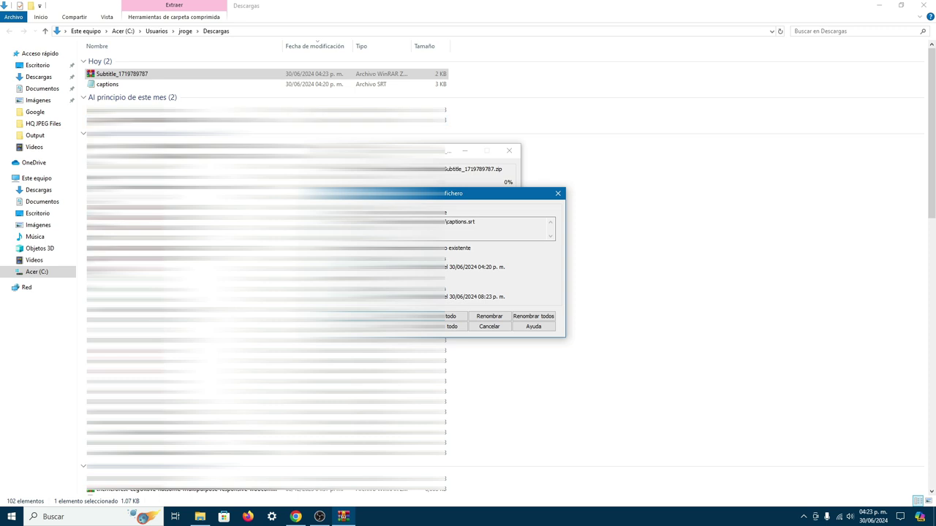
click(489, 326)
click(621, 182)
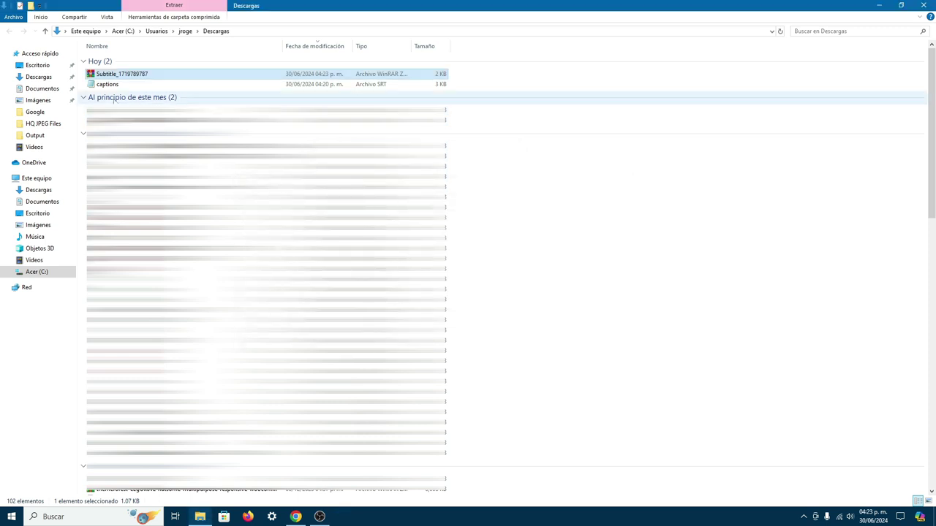
Delete the original Spanish captions .srt file from the Descargas folder
click(114, 86)
right_click(114, 86)
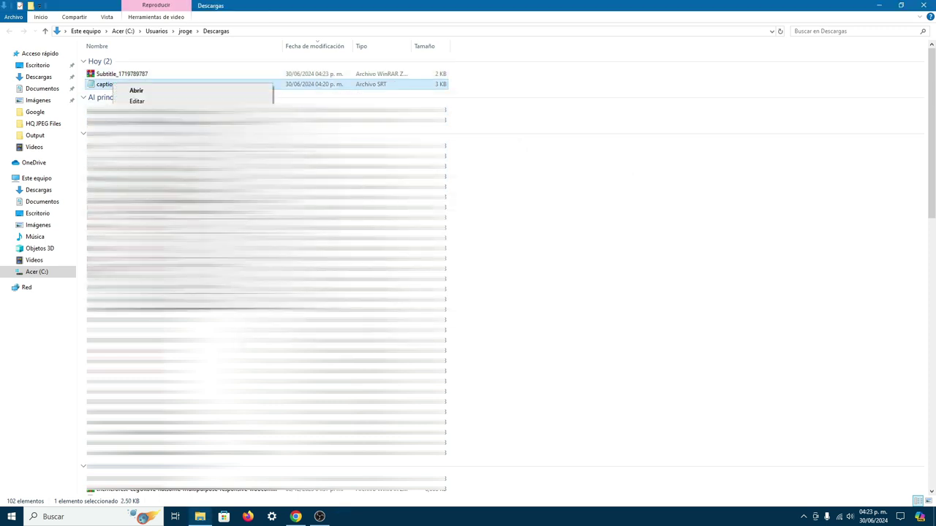
key(Delete)
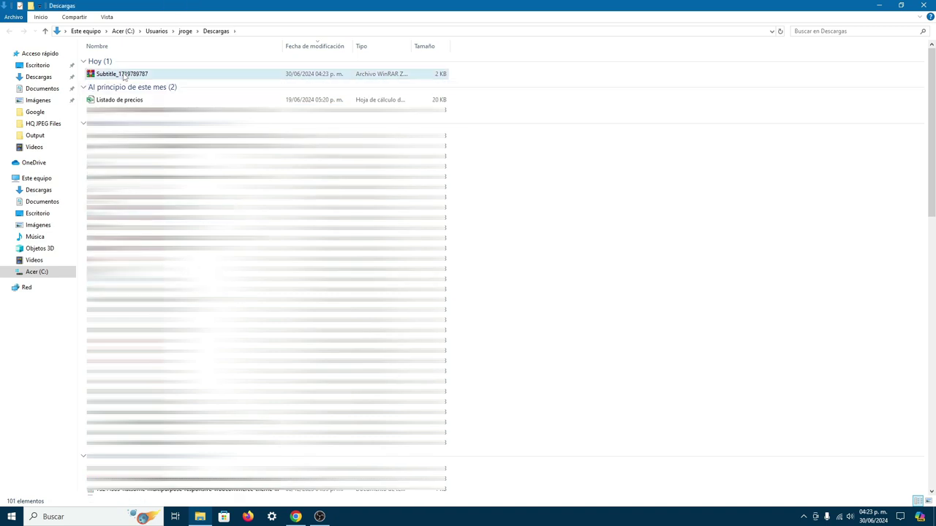
click(124, 77)
right_click(124, 77)
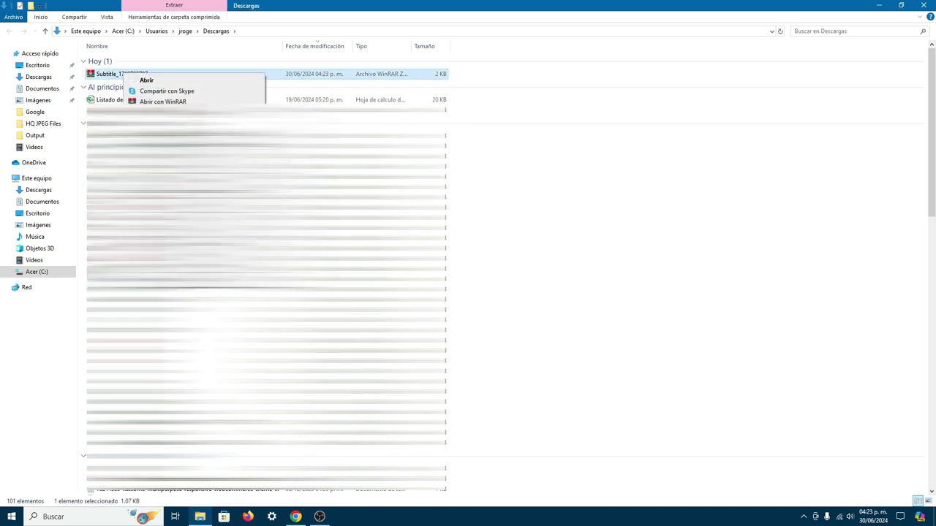
click(146, 79)
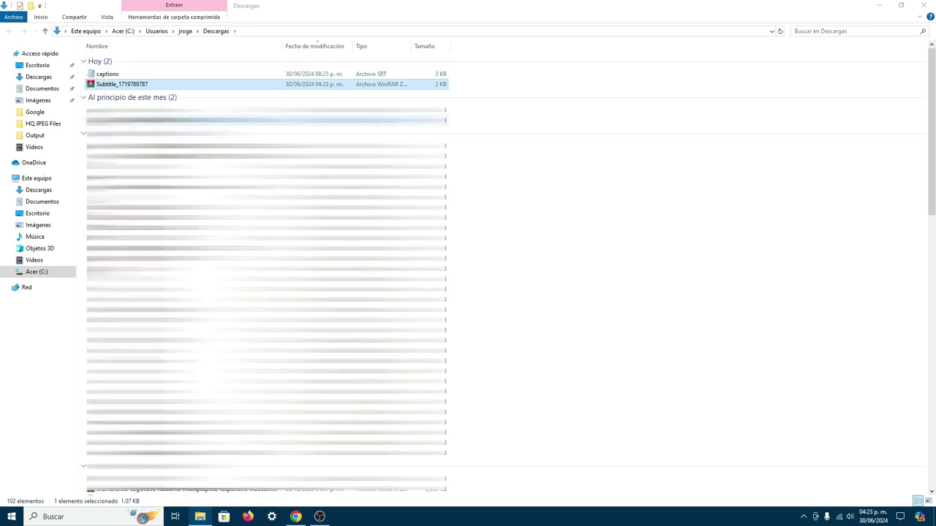
right_click(124, 84)
click(161, 270)
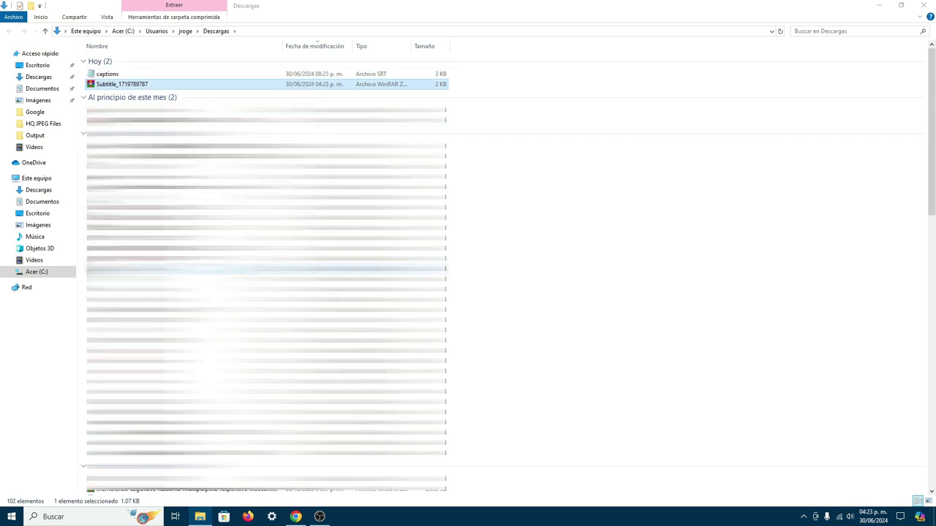
Rename the extracted captions file as "como cambiar el idioma de opera"
right_click(114, 76)
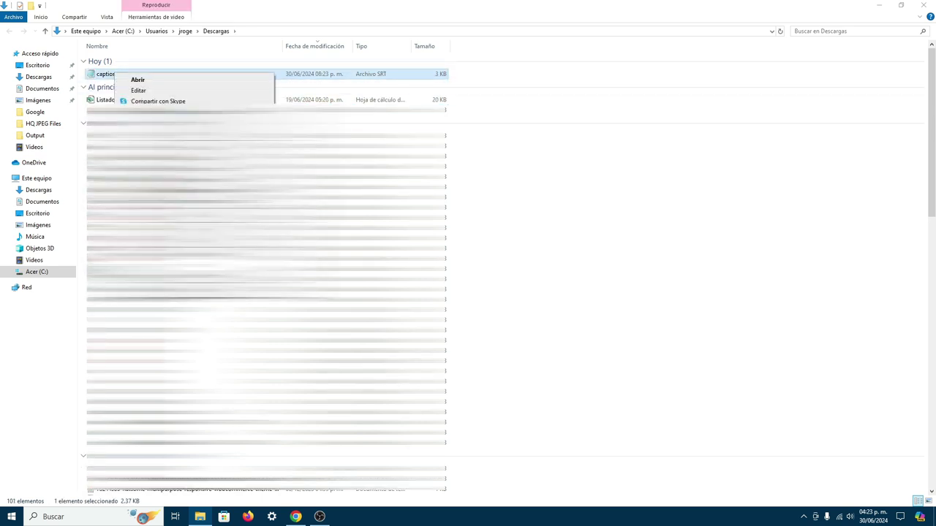
click(161, 276)
text(como)
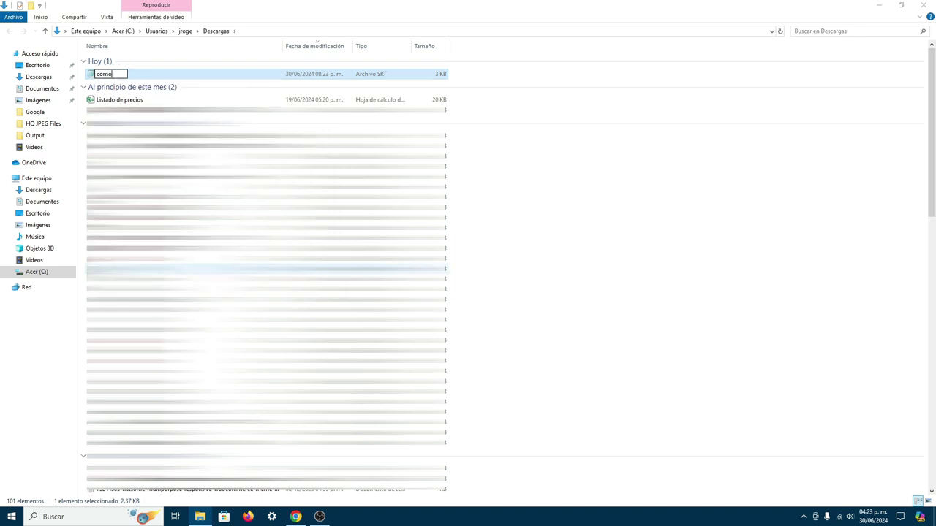
text( cambiar el idioma)
text(de opera)
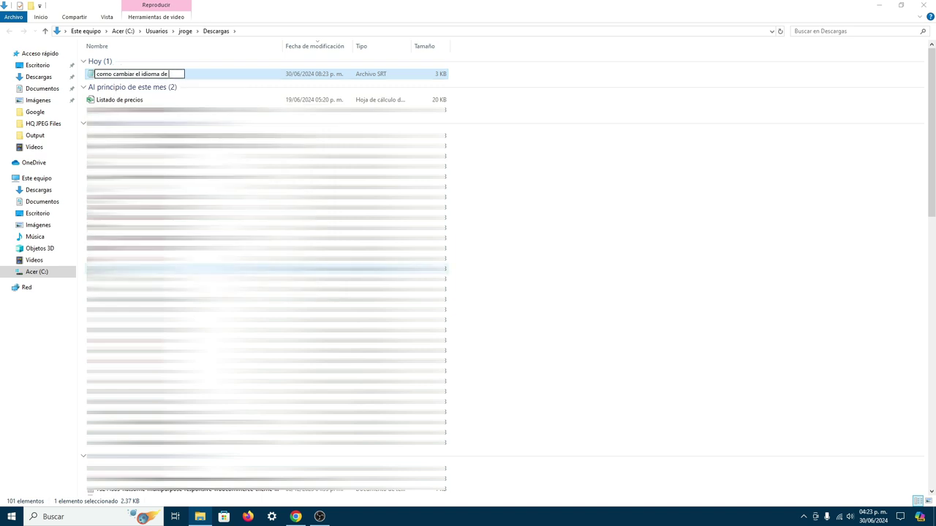
key(Return)
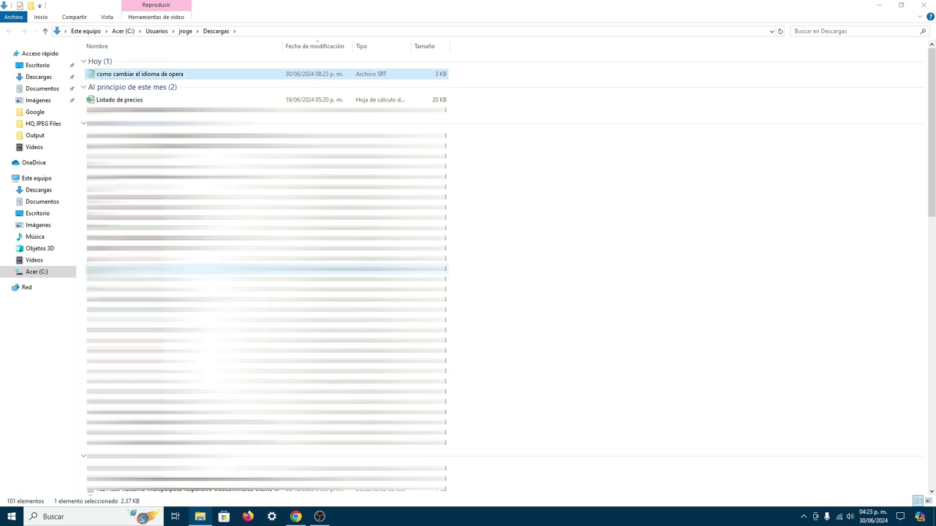
Open the renamed subtitle file in a maximized Bloc de notas window and look through its translated captions
double_click(141, 76)
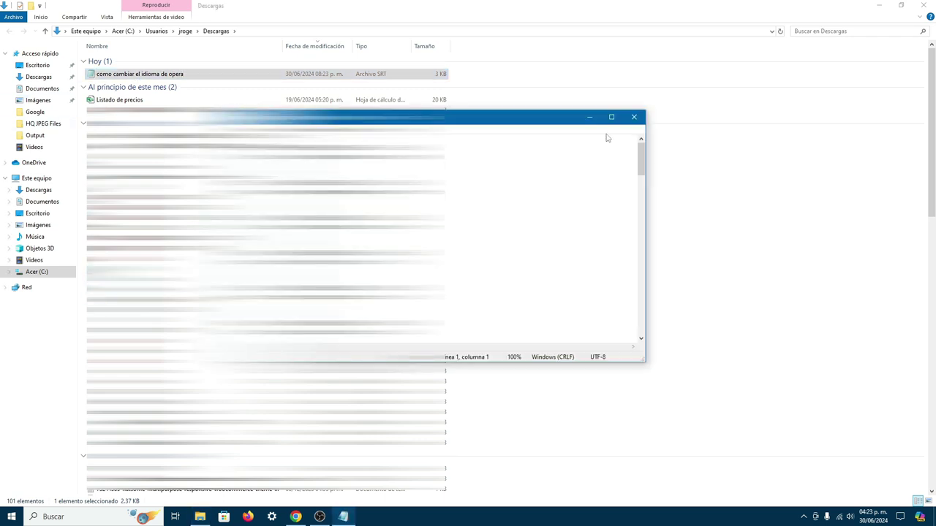
click(606, 118)
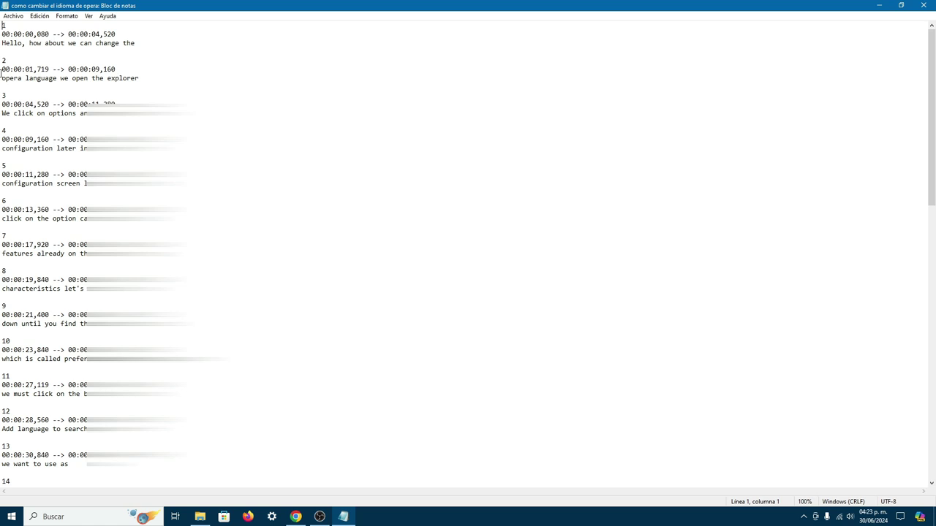
scroll(7, 96, down, 20)
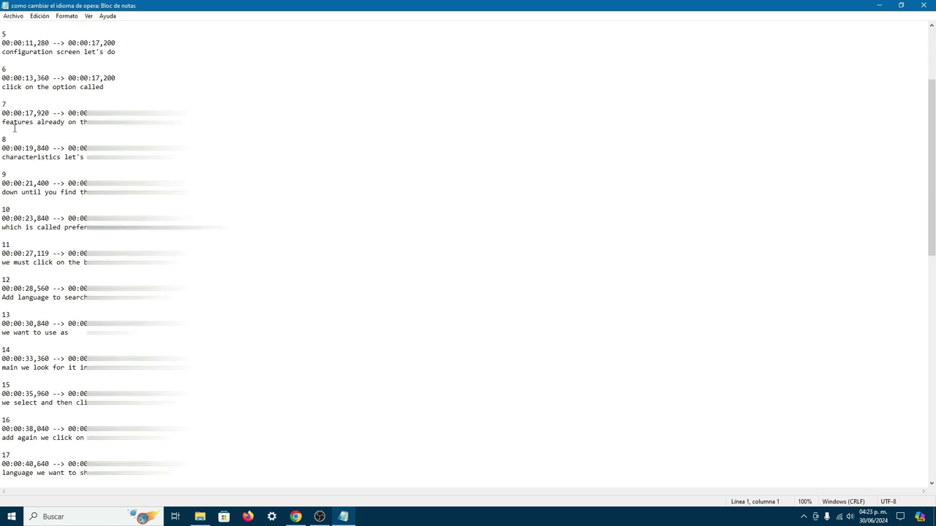
scroll(14, 131, down, 4)
scroll(14, 131, up, 20)
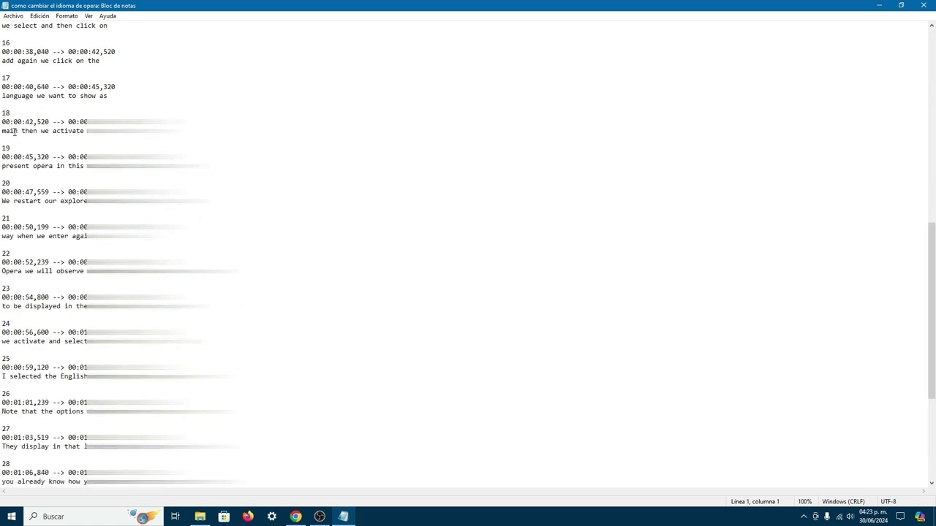
Correct the translated captions' wording, making the first one "Helle. In this way we can change the", and save and close the file
click(25, 42)
key(BackSpace)
text(.)
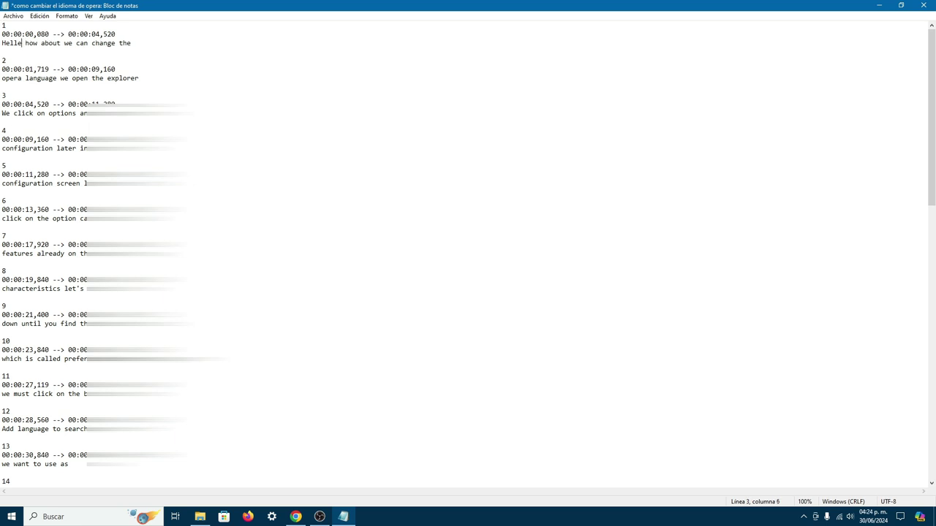
key(BackSpace)
key(BackSpace)
key(BackSpace)
text(In thiw)
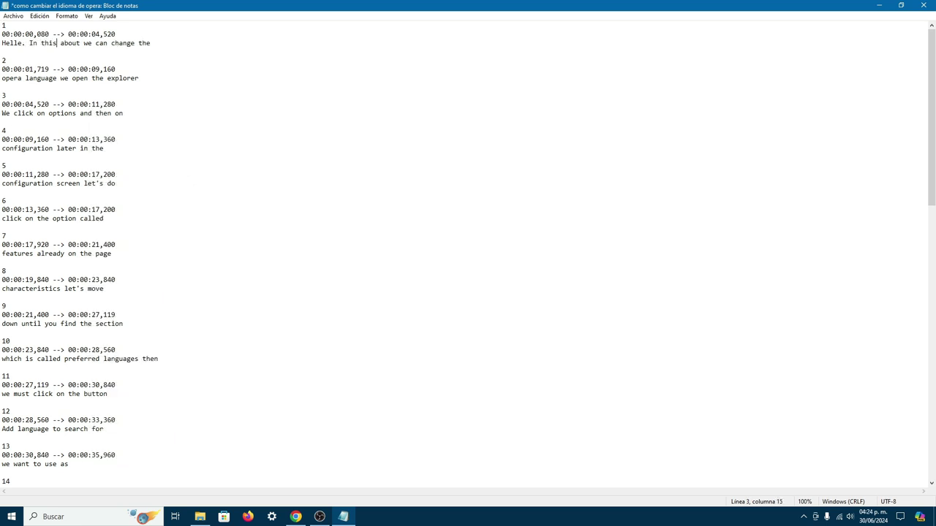
key(BackSpace)
key(BackSpace)
key(BackSpace)
key(BackSpace)
key(Delete)
text(wauy)
key(BackSpace)
key(BackSpace)
text(y)
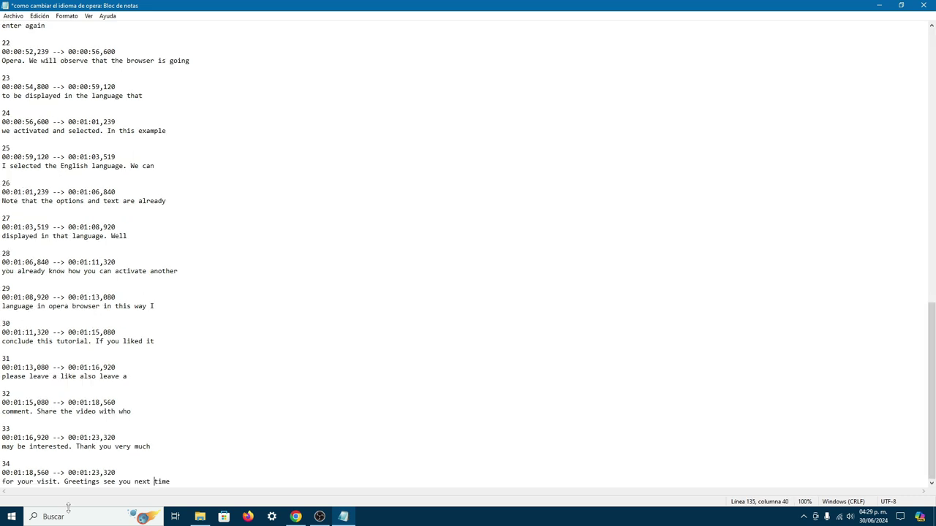
click(924, 5)
click(418, 272)
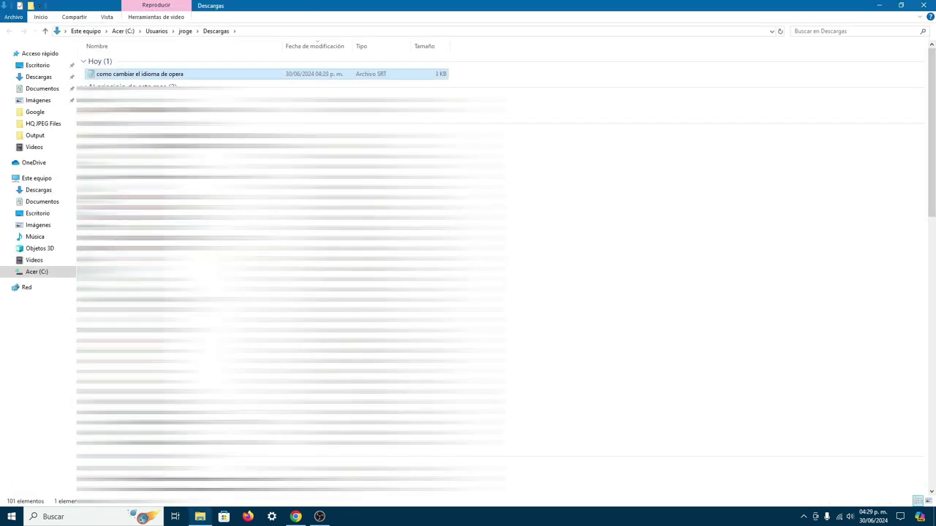
In YouTube Studio in Chrome, upload "como cambiar el idioma de opera" as the Inglés subtitles with the Con sincronización file type
click(295, 517)
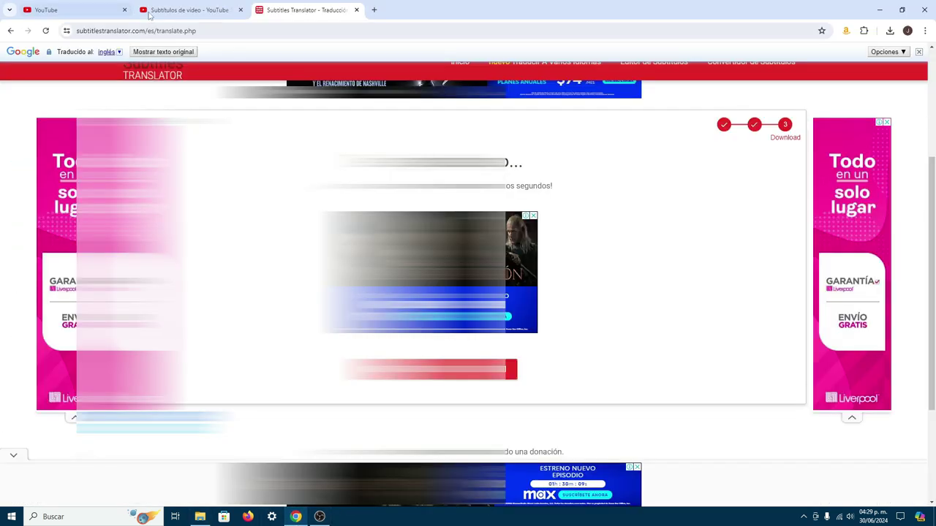
click(149, 12)
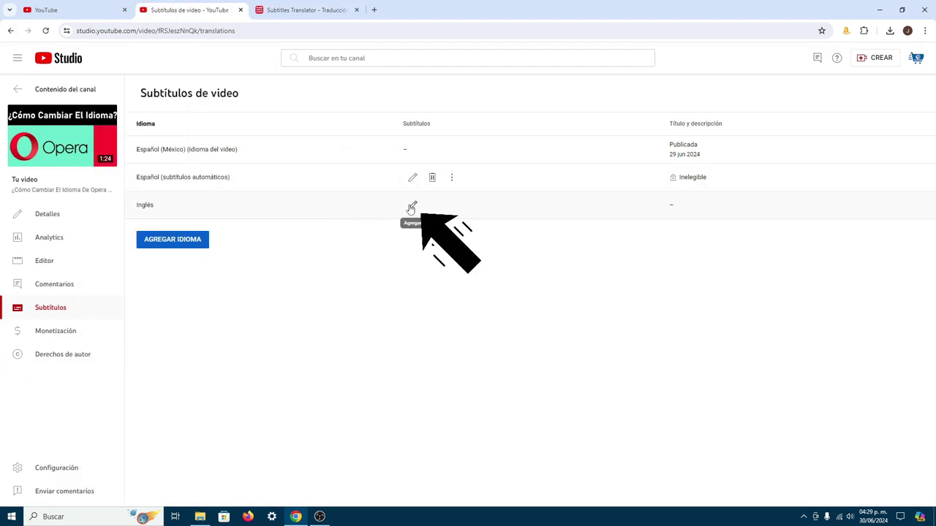
click(412, 207)
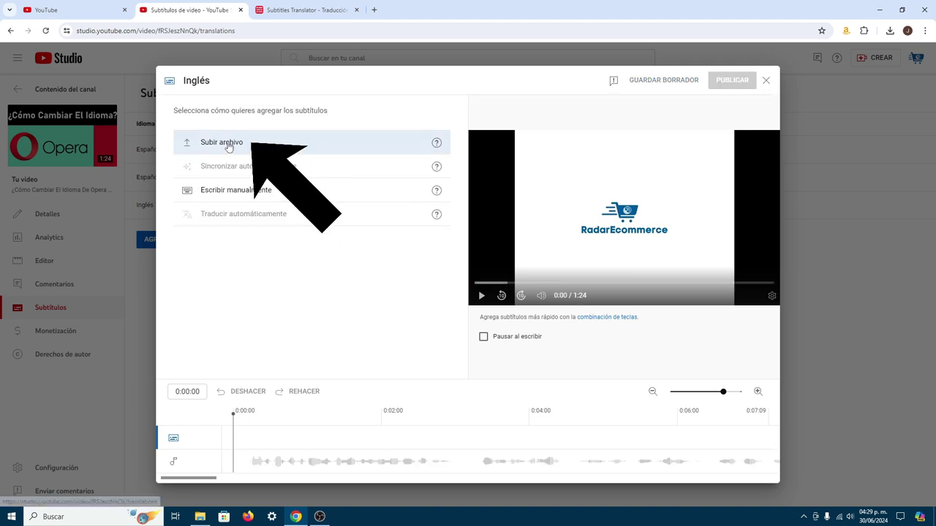
click(227, 144)
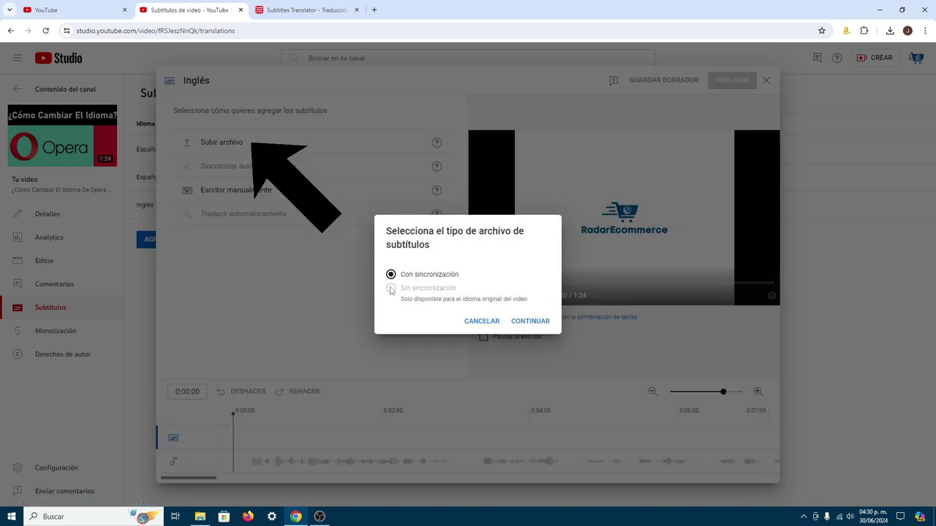
click(528, 321)
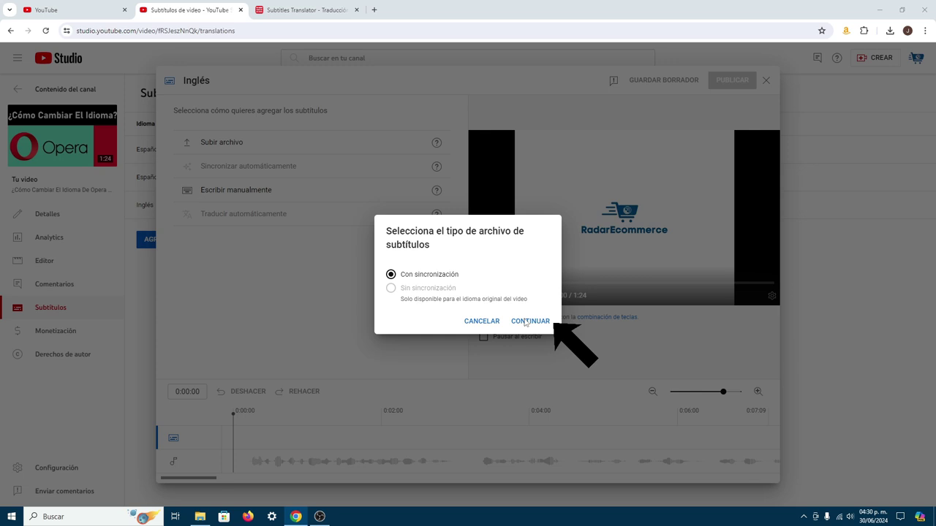
click(344, 144)
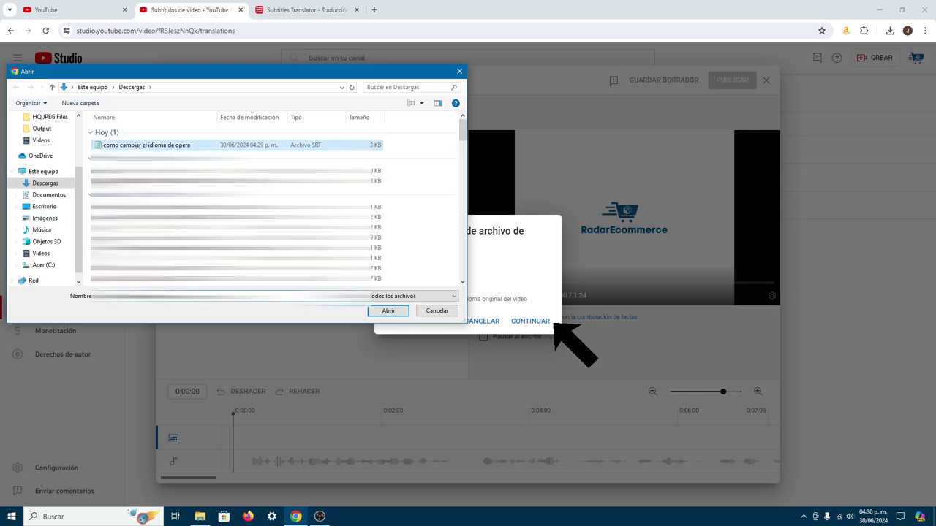
click(383, 312)
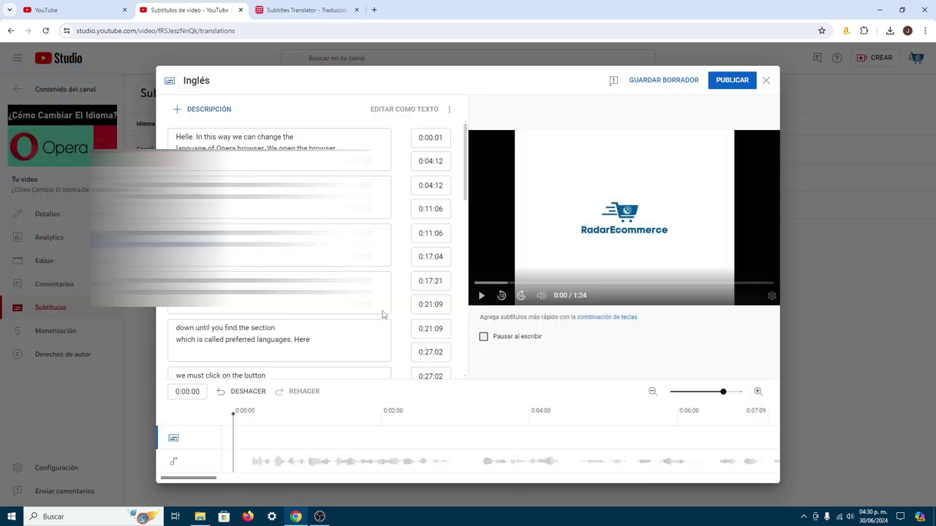
Review the uploaded Inglés captions and publish them
scroll(311, 162, down, 5)
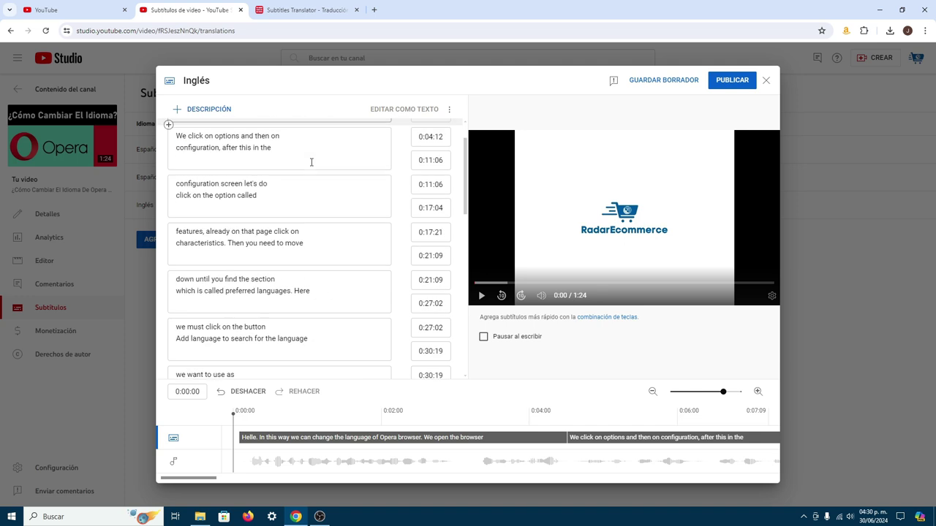
scroll(311, 162, up, 5)
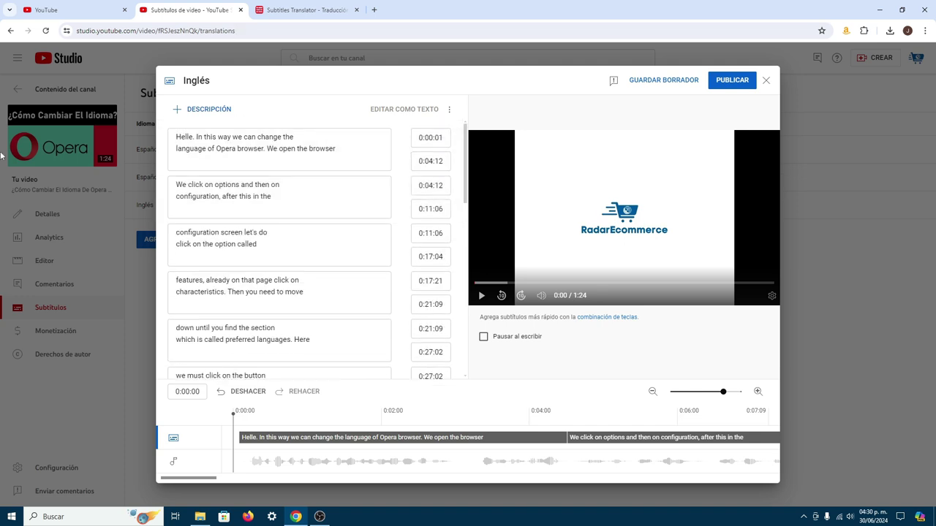
click(732, 80)
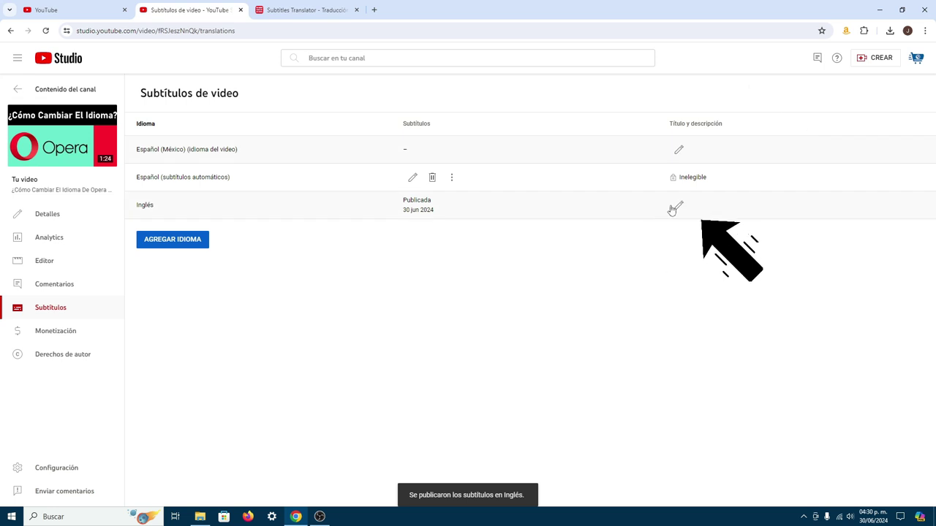
Open the Inglés title and description translation and translate the Spanish video title into English with Google Traductor
click(676, 208)
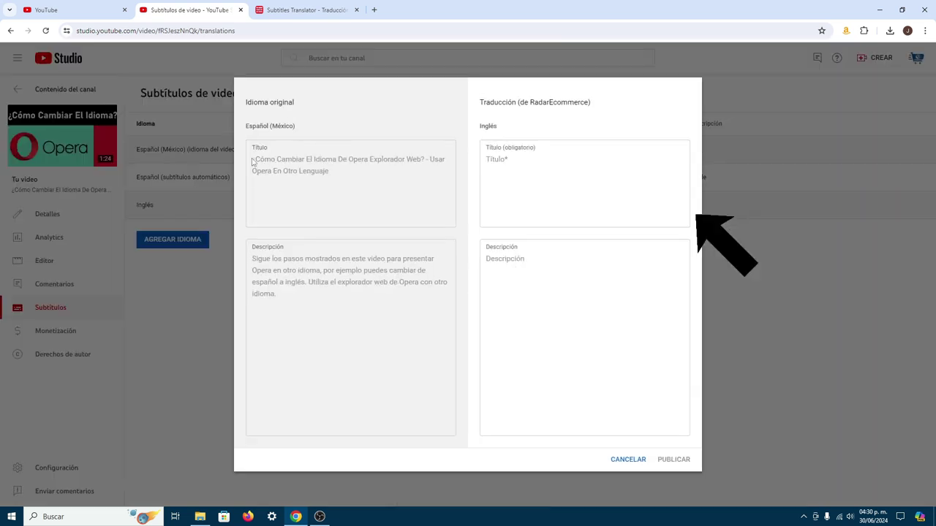
key(ctrl+Tab)
text(¿Cómo Cambiar El Idioma De Opera Explorador Web? - Usar Opera En Otro Lenguaje)
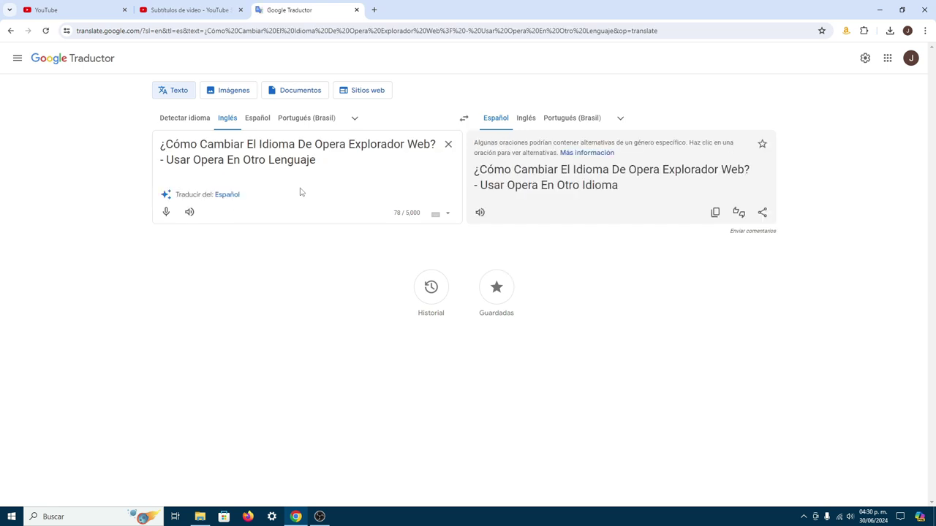
click(256, 119)
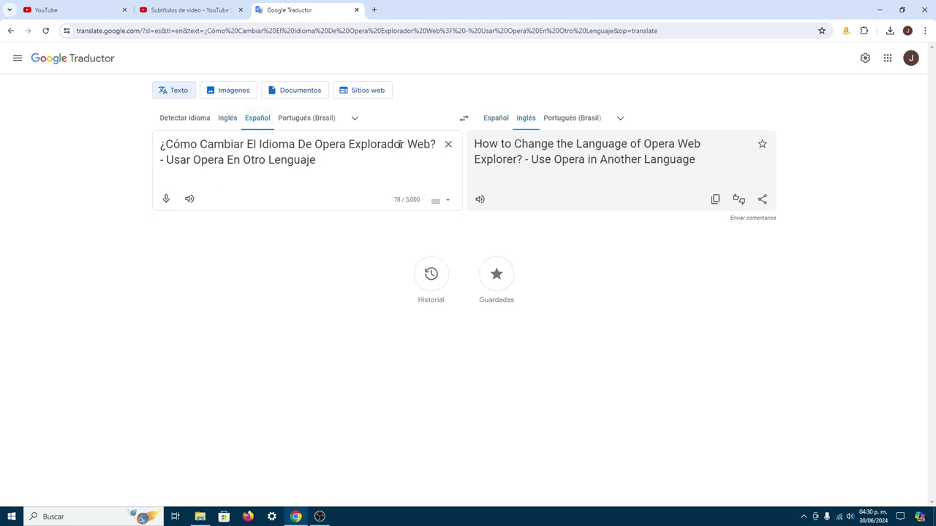
Set the Inglés title in YouTube Studio to "How to Change the Language of Opera Web Browser? - Use Opera in Another Language"
key(ctrl+shift+Tab)
text(How to Change the Language of Opera Web Explorer? - Use Opera in Another Language)
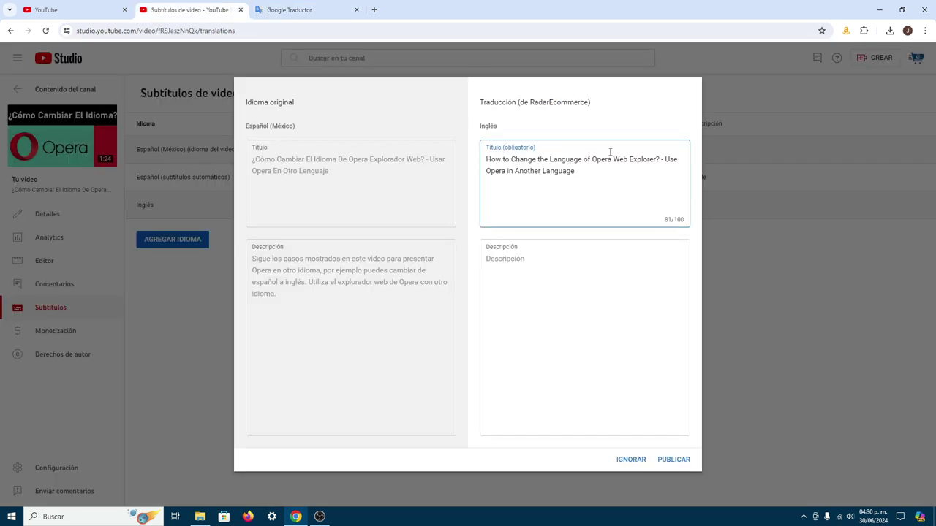
drag(630, 158, 655, 158)
text(Browser)
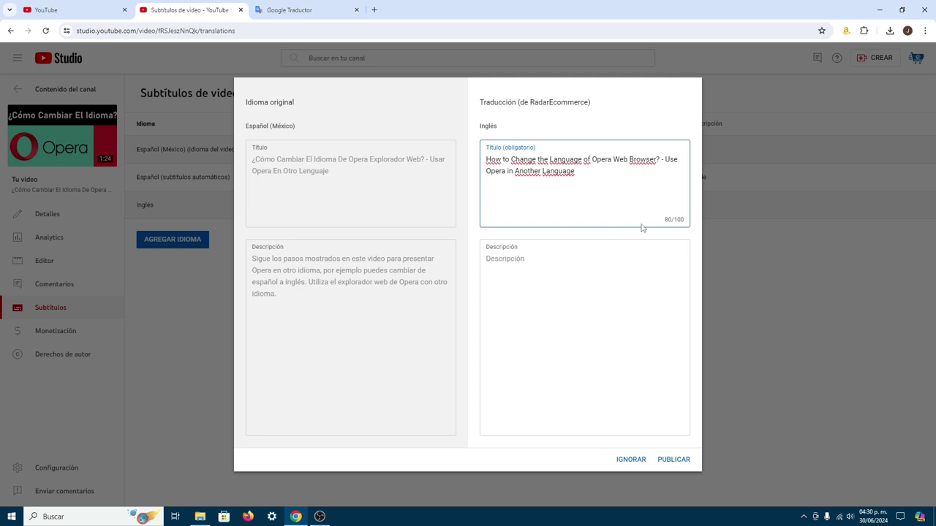
Copy the Spanish video description and translate it into English in Google Traductor, replacing the title text there
drag(251, 260, 326, 299)
right_click(331, 275)
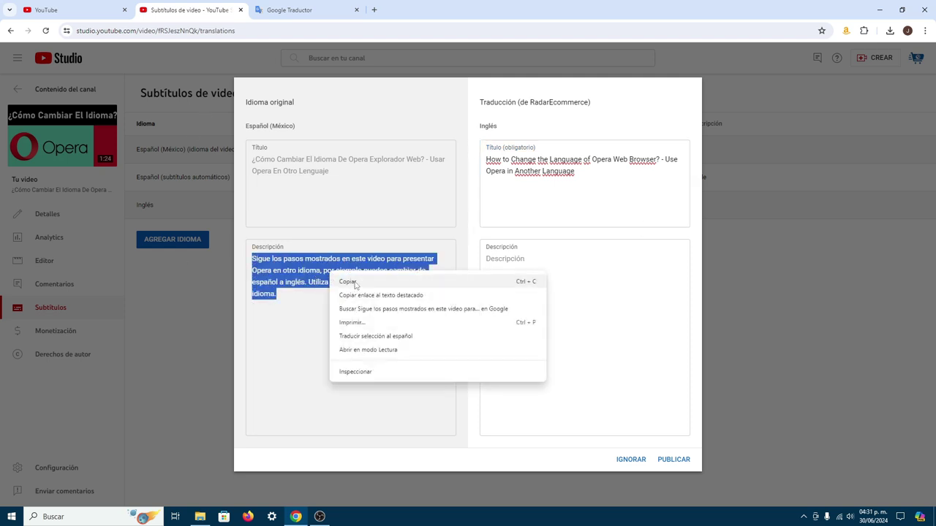
click(351, 283)
click(300, 10)
click(332, 175)
click(180, 145)
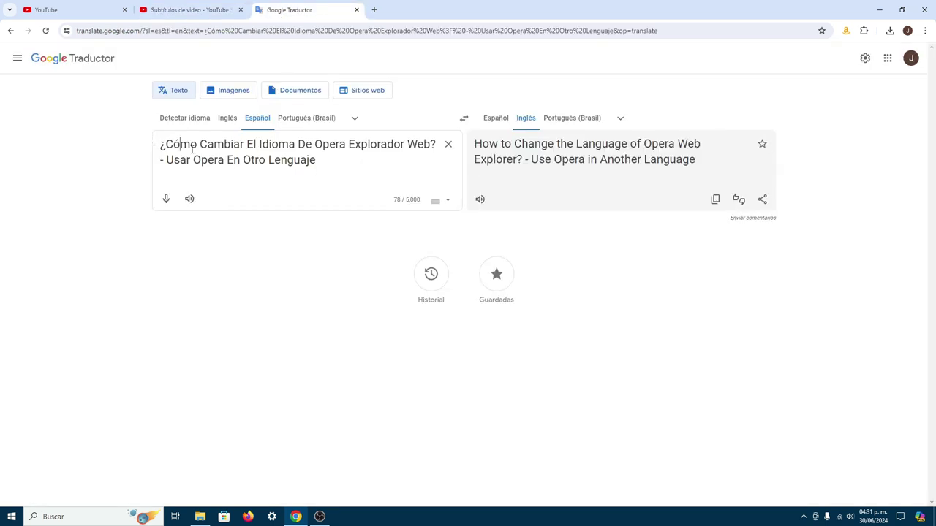
drag(317, 160, 119, 137)
key(BackSpace)
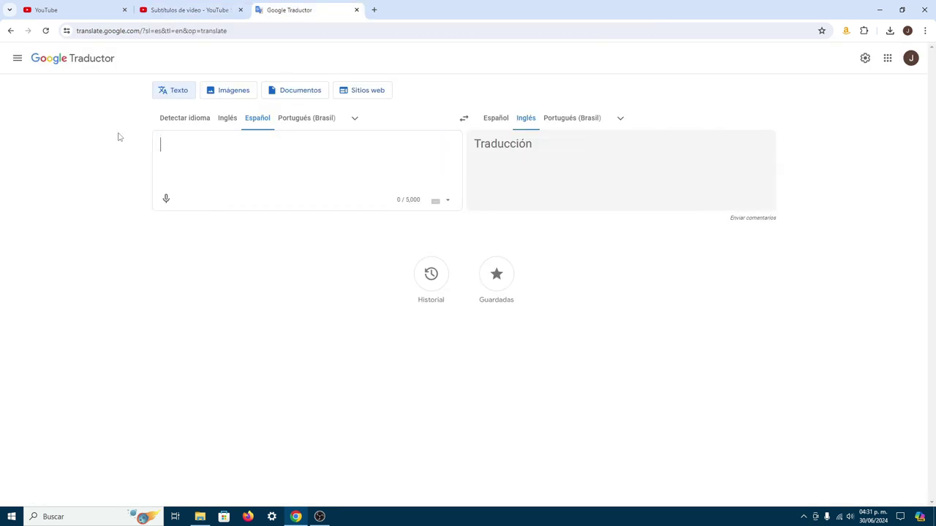
key(ctrl+v)
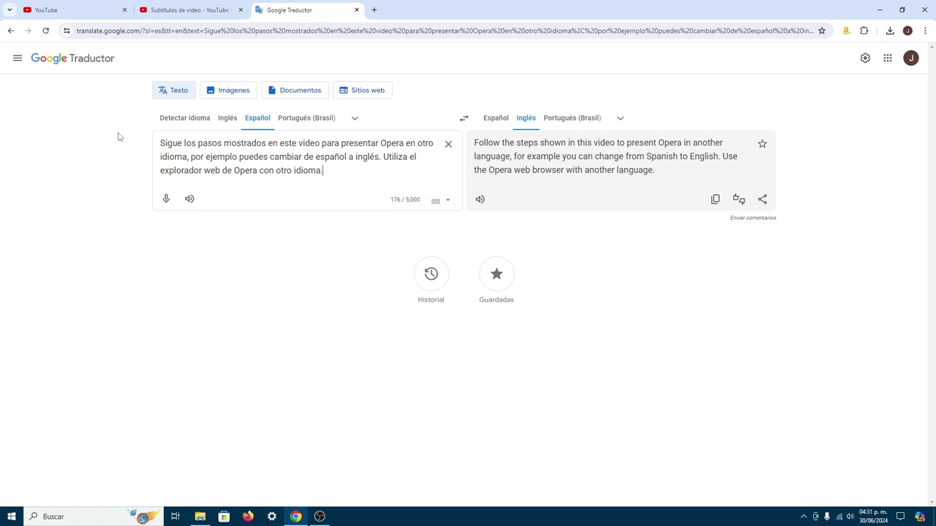
Copy the translated text into the Inglés description in YouTube Studio and publish the translated title and description
drag(119, 137, 655, 170)
right_click(560, 163)
click(568, 169)
click(190, 10)
click(526, 259)
key(ctrl+v)
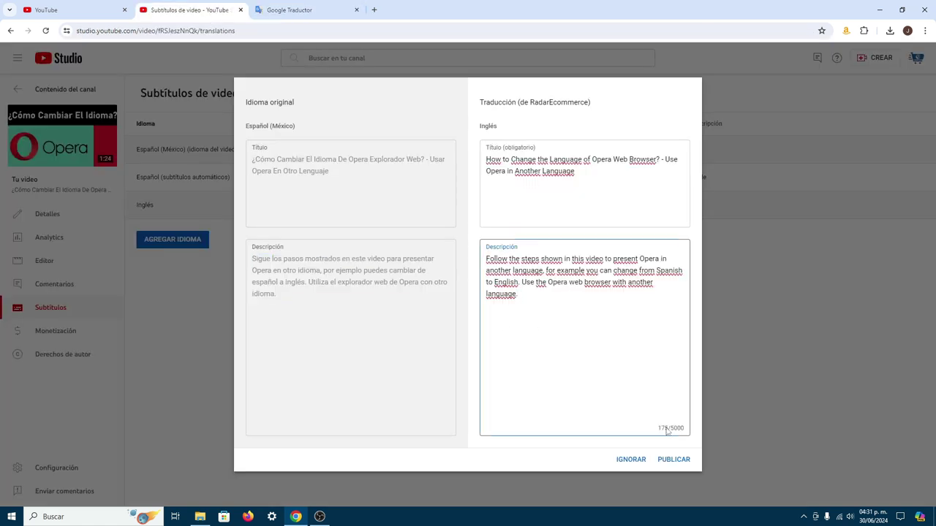
click(673, 459)
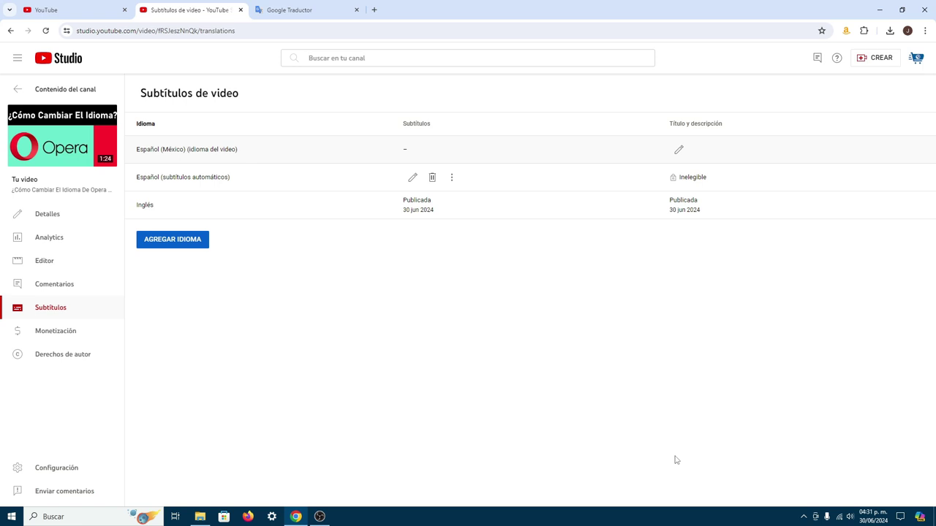